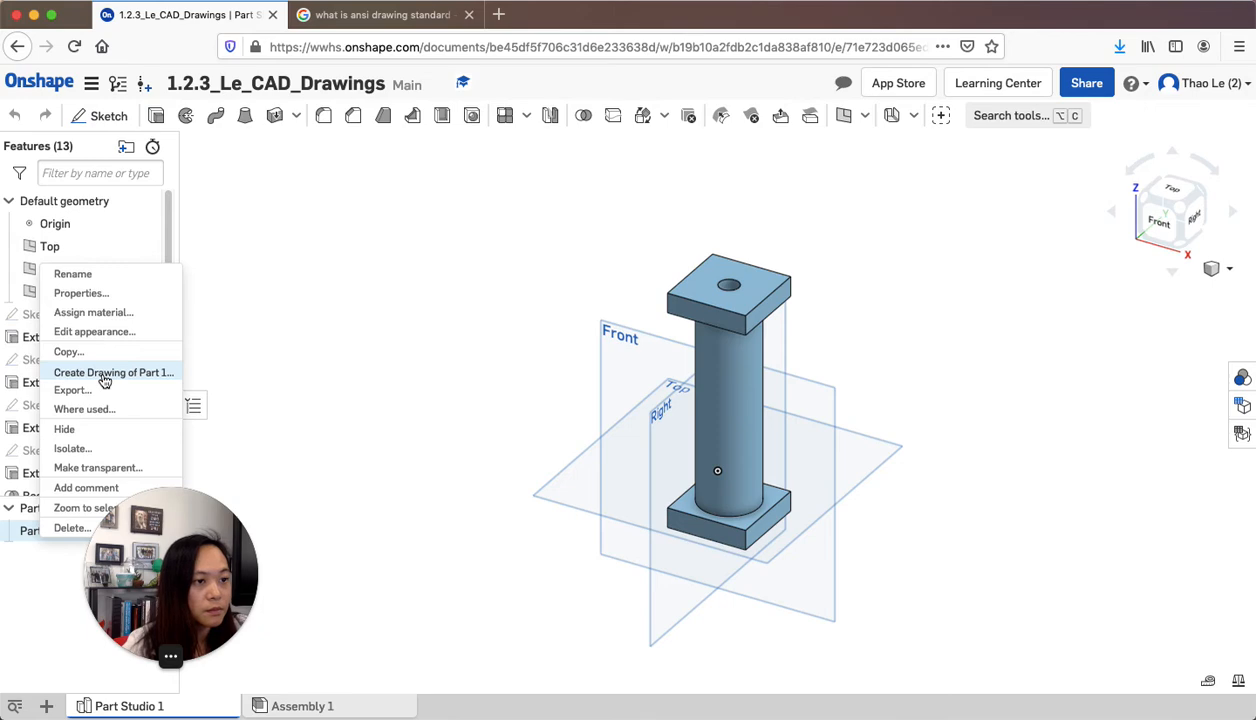
# Create a drawing of Part 1 from Onshape's ANSI_A_INCH.dwt template with no views.
pyautogui.click(105, 375)
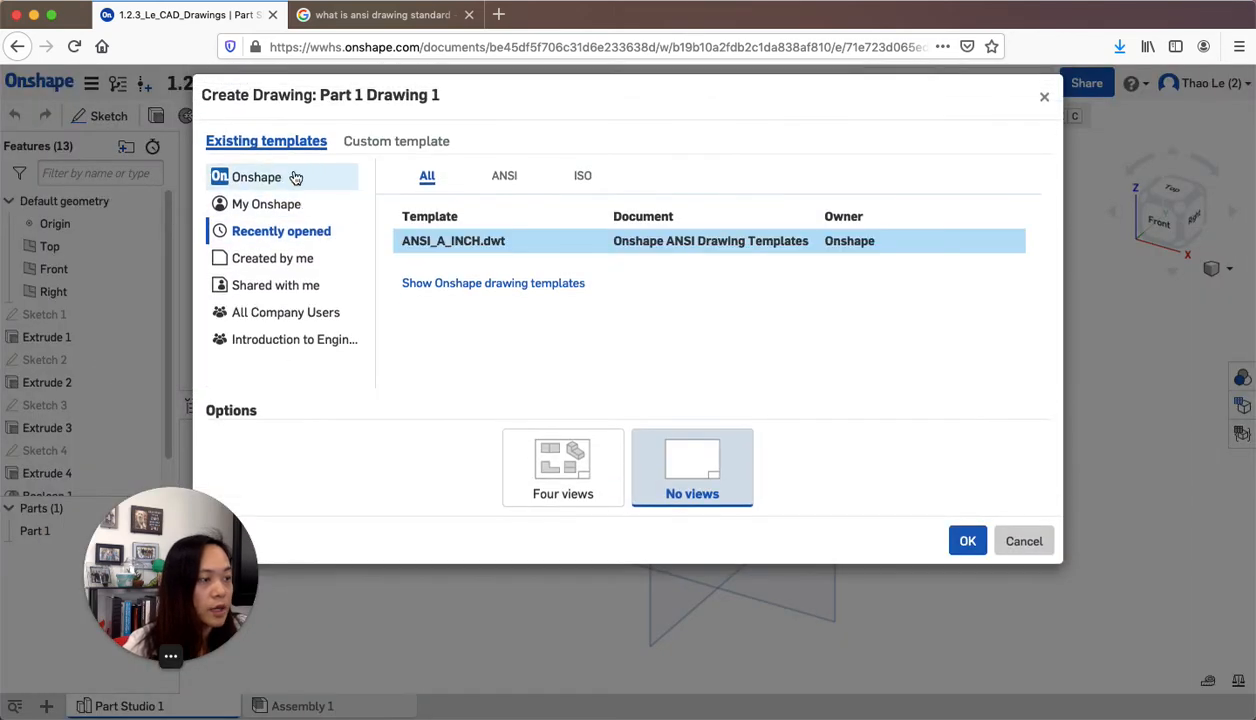
pyautogui.click(299, 176)
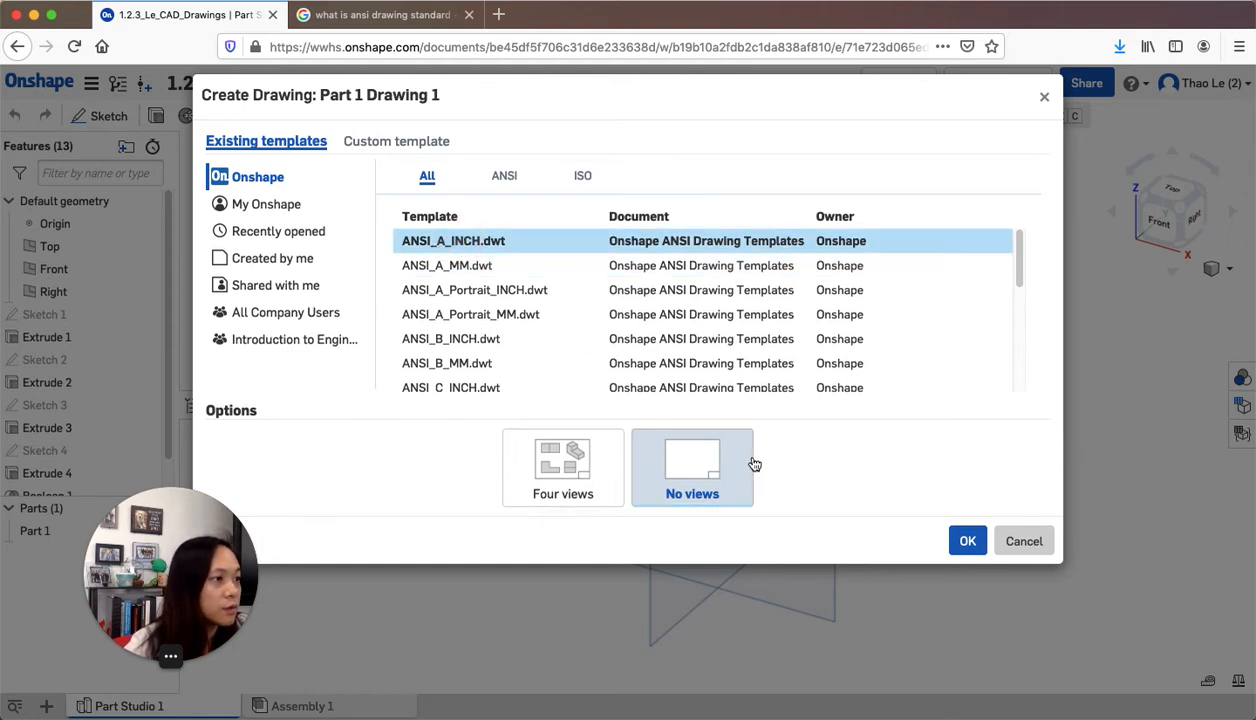
pyautogui.click(504, 175)
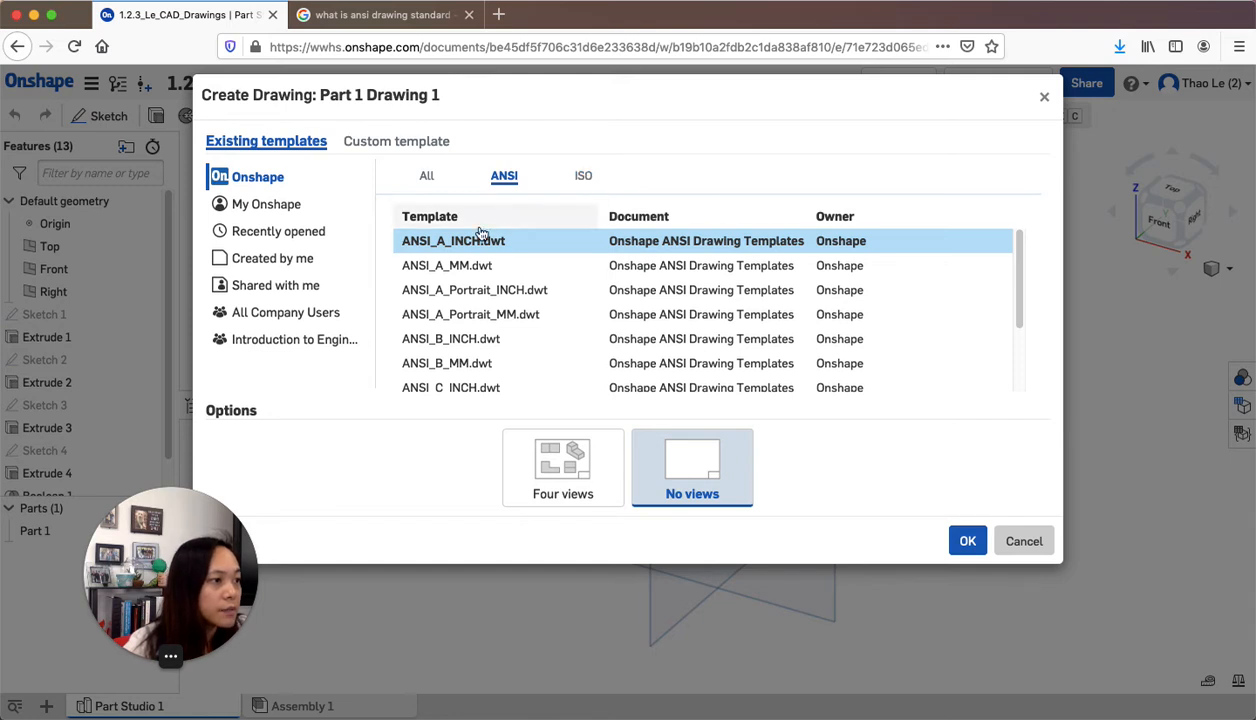
pyautogui.click(445, 248)
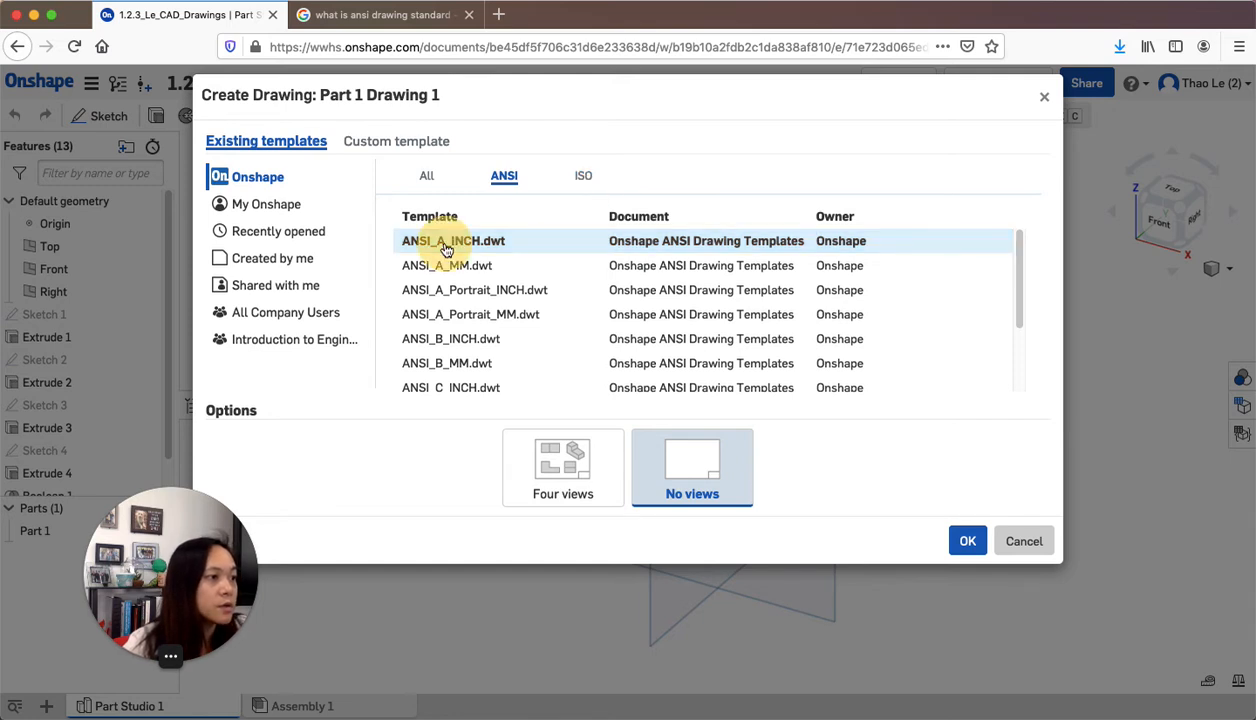
pyautogui.click(966, 547)
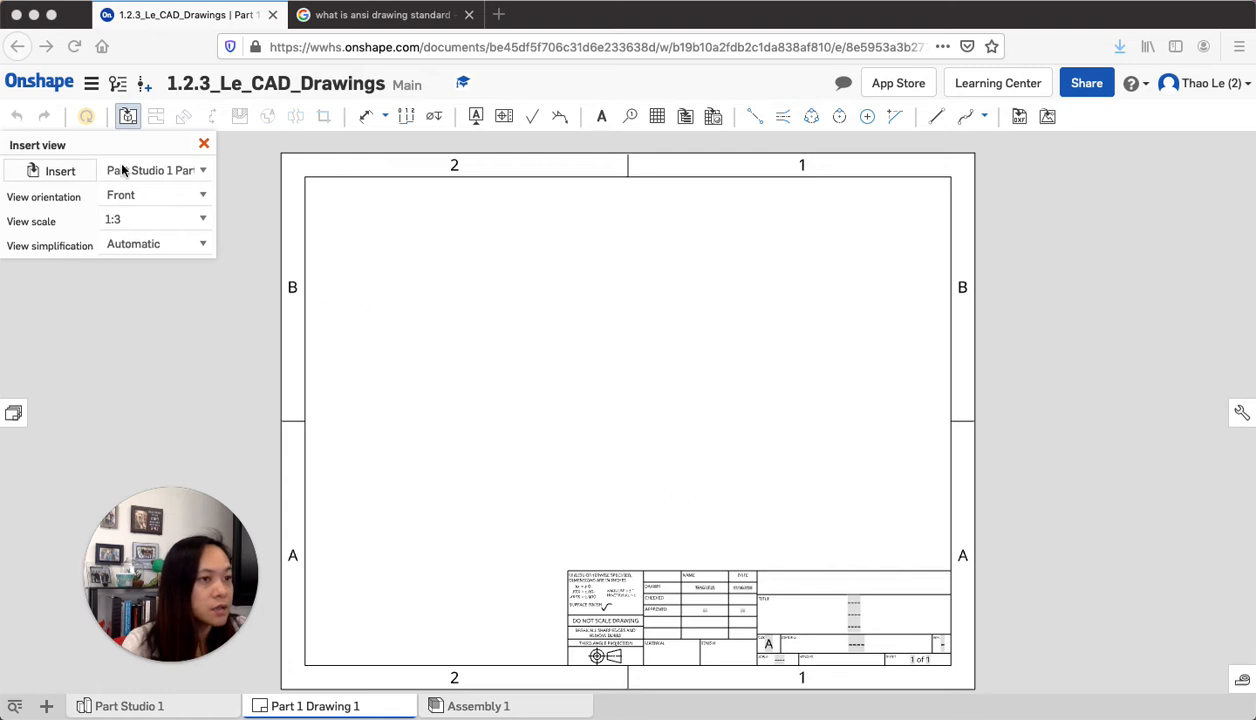
# Insert a Front view of Part 1 at 1:3 scale in the lower-left area of the sheet.
pyautogui.click(42, 174)
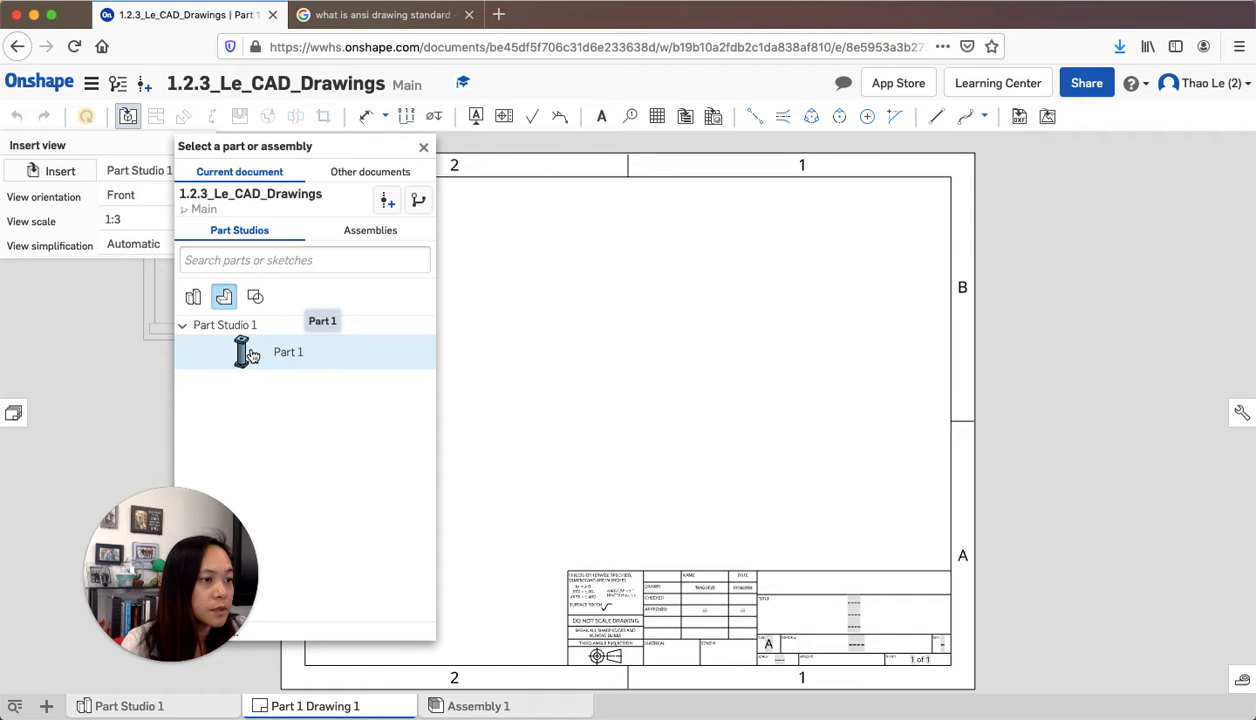
pyautogui.click(249, 355)
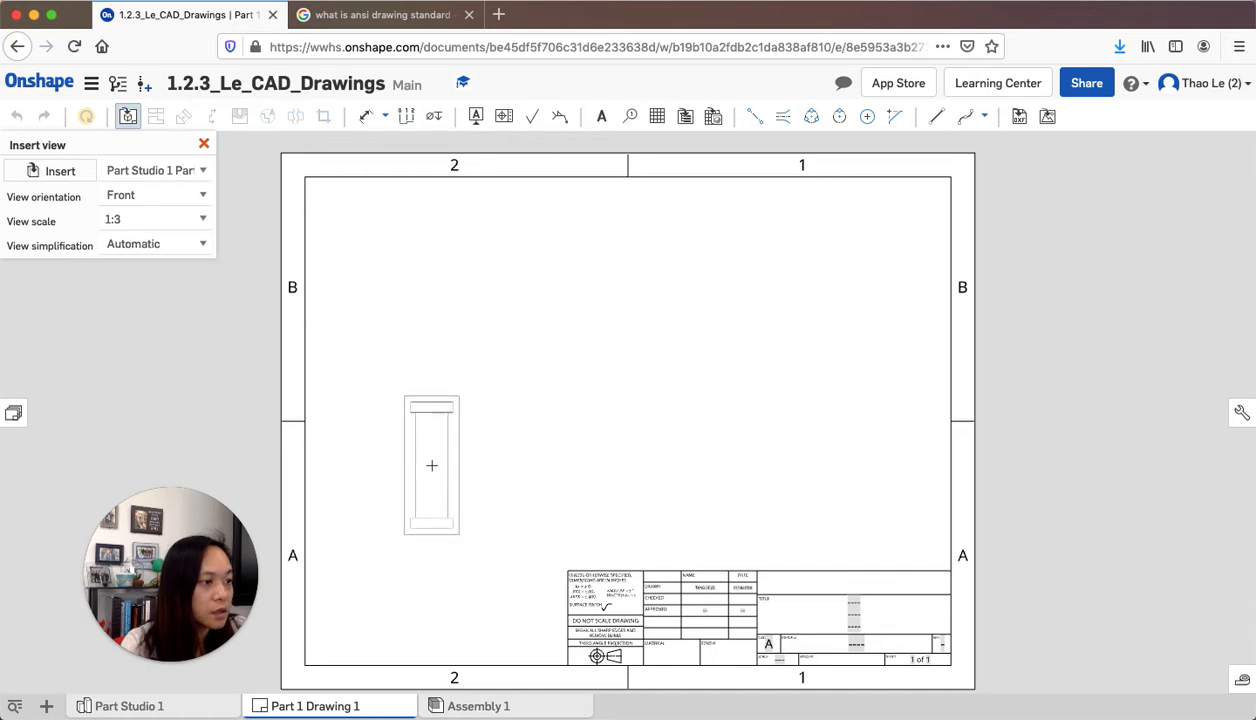
pyautogui.click(431, 465)
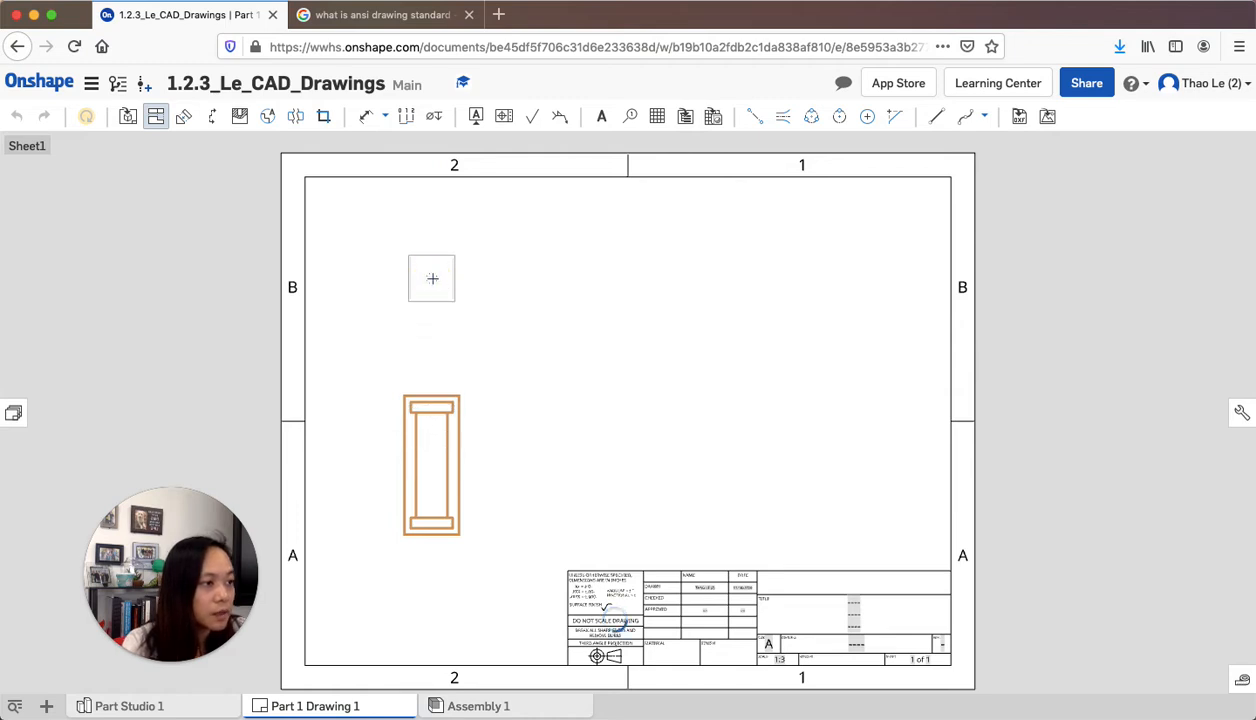
# Project a top view above the front view, a side view to its right and an isometric view in the sheet's upper right.
pyautogui.click(432, 278)
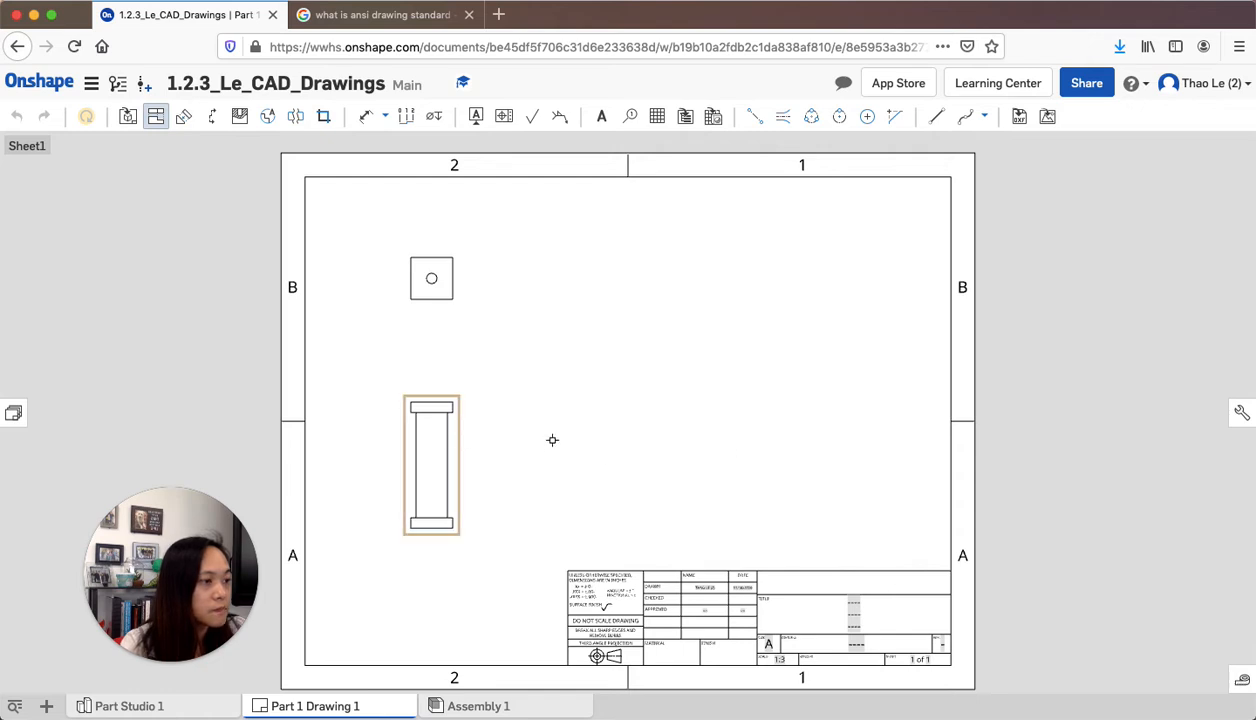
pyautogui.click(432, 476)
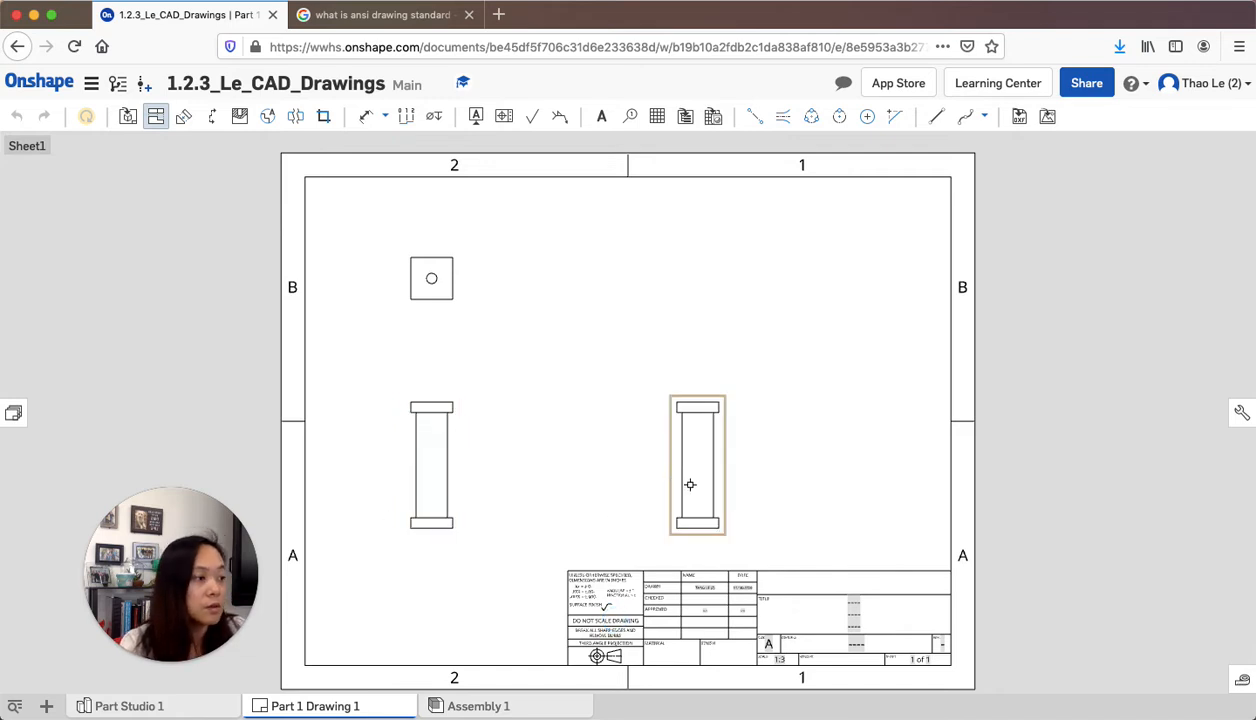
pyautogui.click(429, 435)
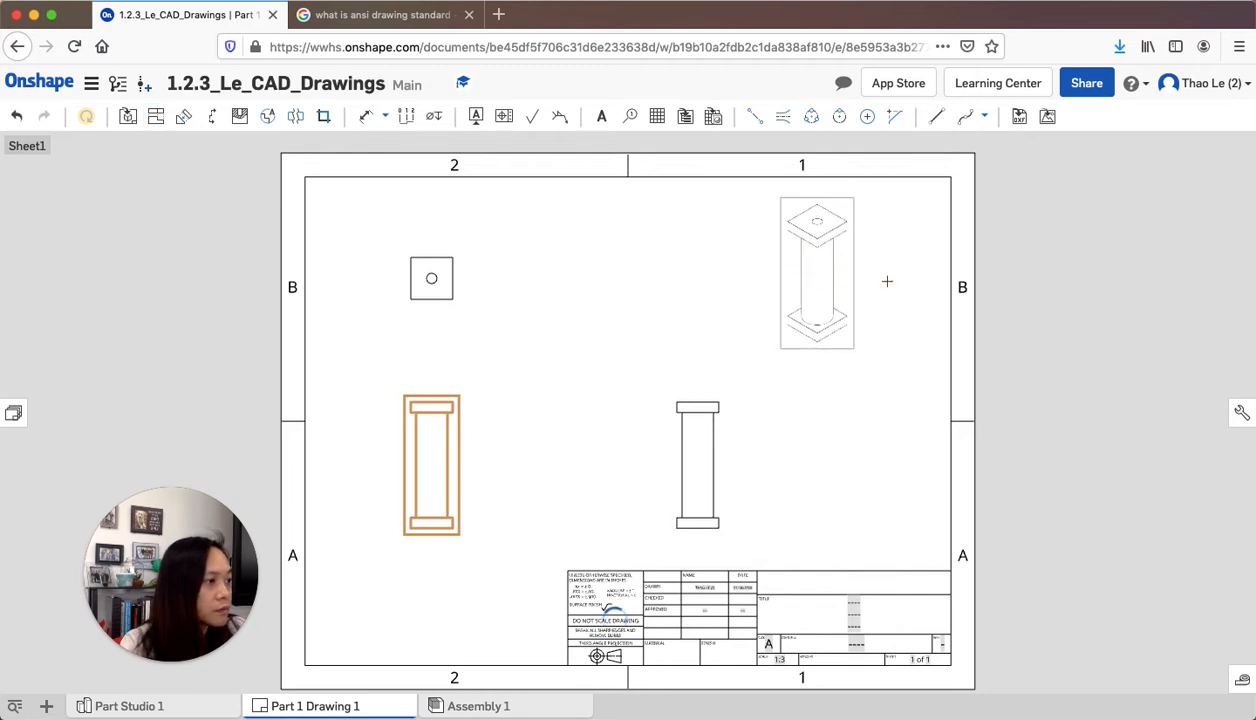
pyautogui.click(863, 294)
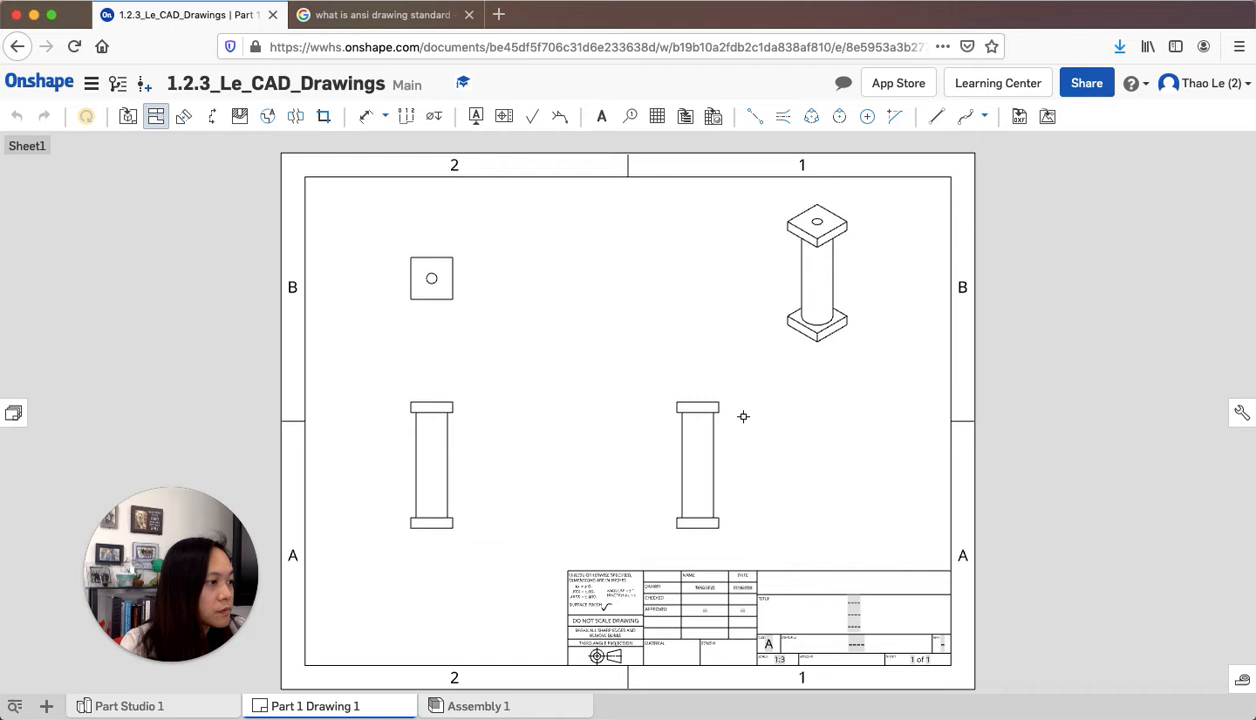
pyautogui.moveTo(722, 426); pyautogui.dragTo(698, 453)
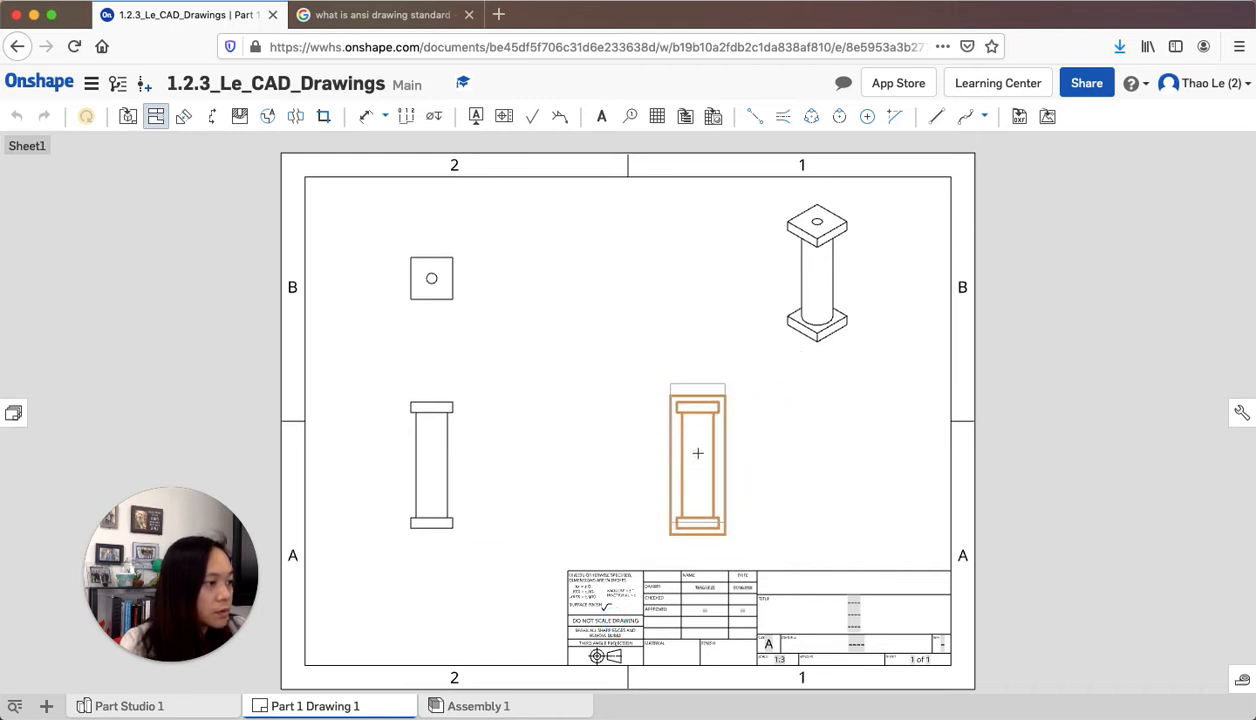
pyautogui.press('Escape')
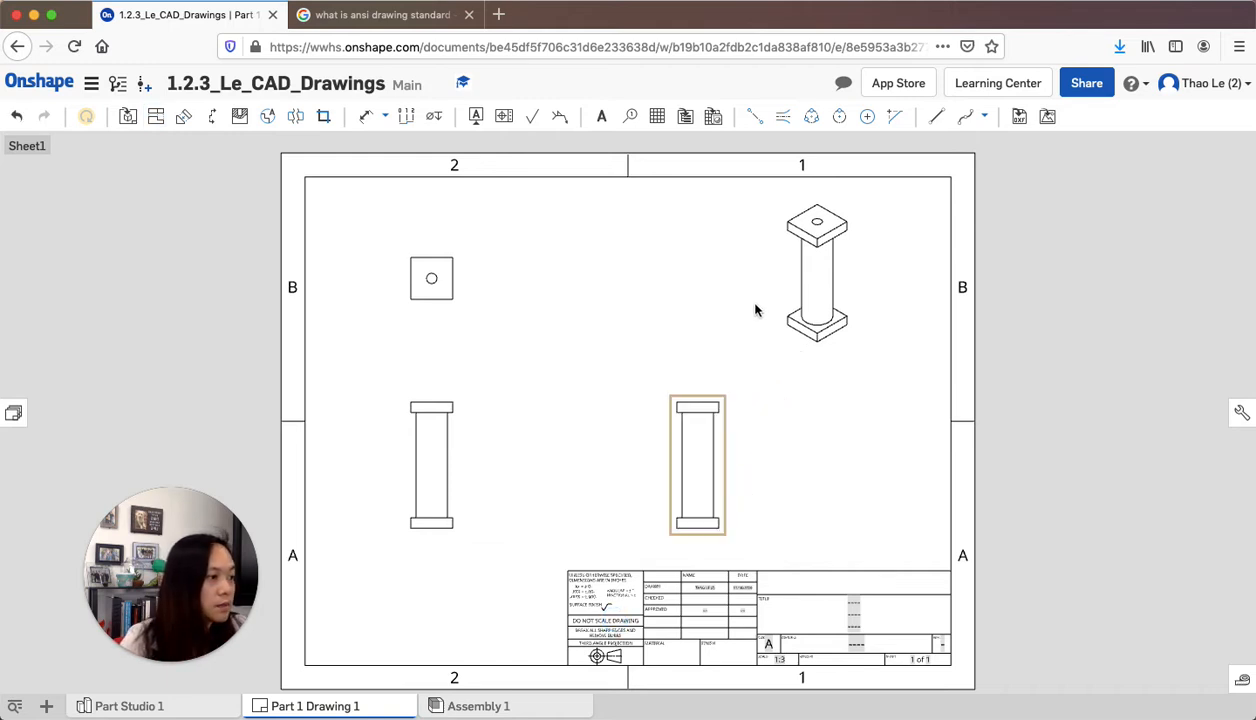
pyautogui.rightClick(701, 438)
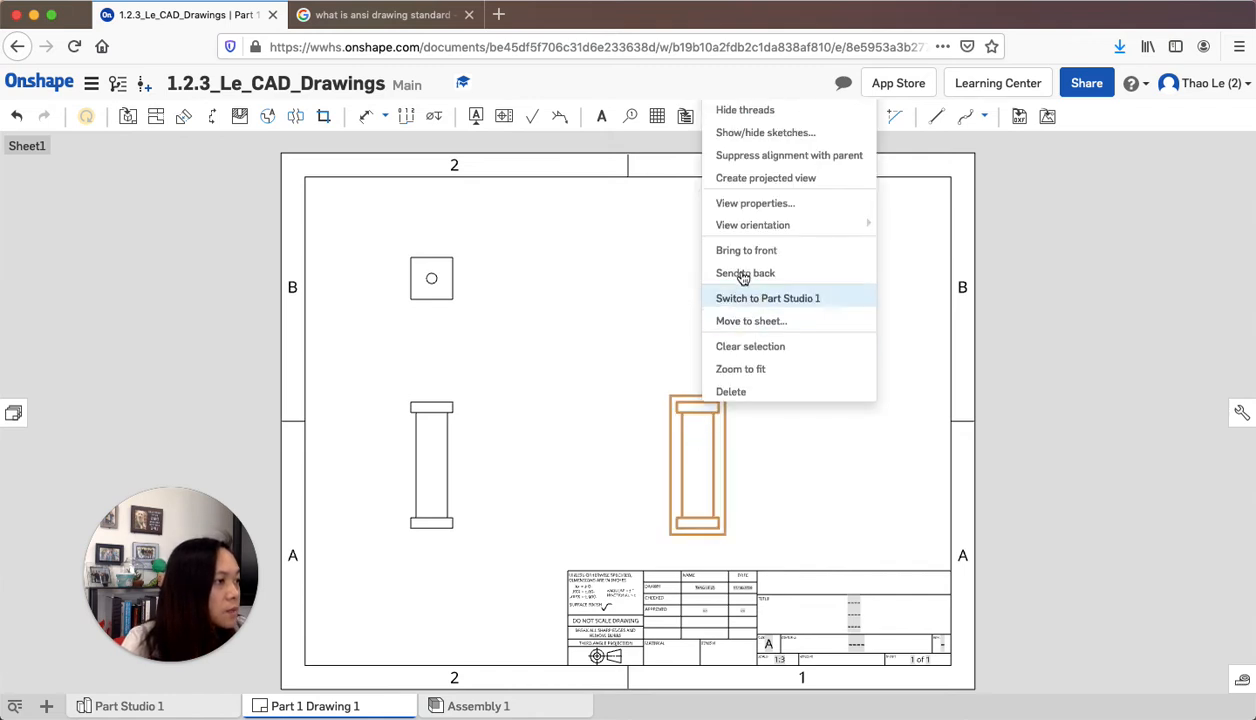
pyautogui.click(740, 180)
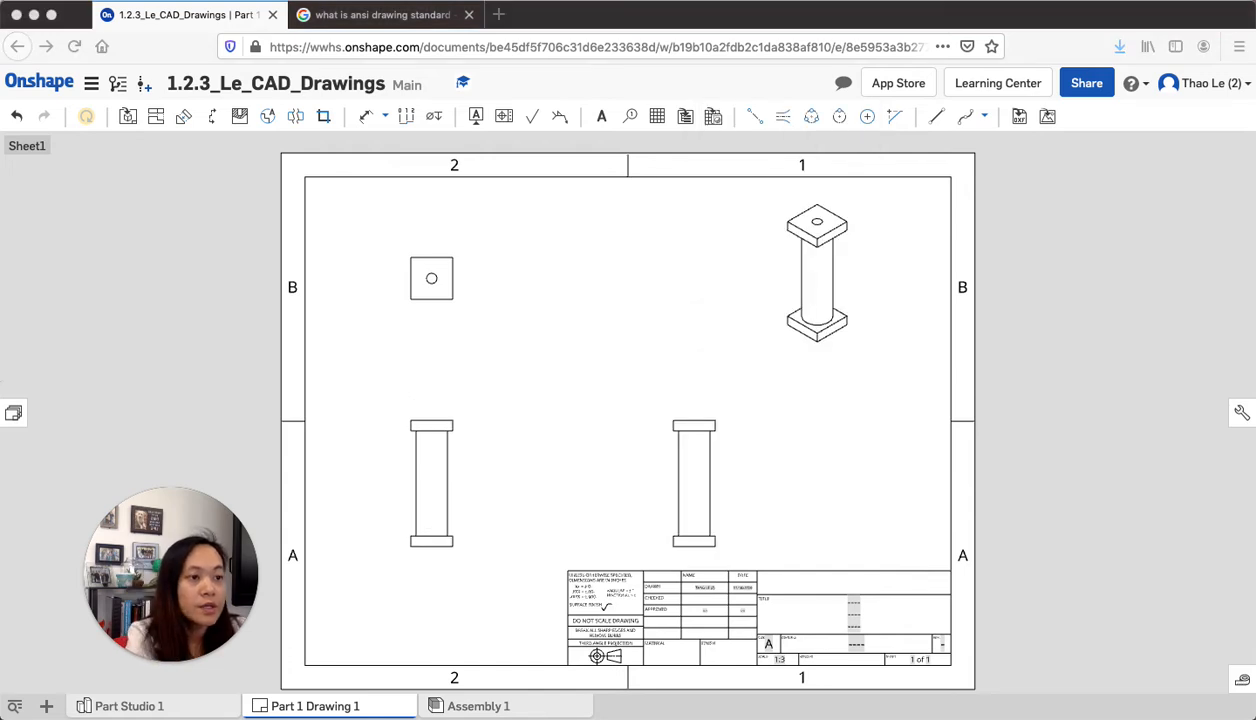
# Move the right-side view slightly farther right and align the isometric view directly above it.
pyautogui.click(698, 478)
pyautogui.moveTo(698, 472)
pyautogui.mouseDown()
pyautogui.moveTo(802, 465)
pyautogui.moveTo(791, 477)
pyautogui.moveTo(696, 489)
pyautogui.moveTo(694, 454)
pyautogui.moveTo(763, 437)
pyautogui.moveTo(813, 455)
pyautogui.moveTo(793, 462)
pyautogui.moveTo(834, 456)
pyautogui.moveTo(818, 461)
pyautogui.mouseUp()
pyautogui.rightClick(828, 461)
pyautogui.moveTo(823, 309); pyautogui.dragTo(735, 308)
pyautogui.moveTo(811, 493); pyautogui.dragTo(724, 486)
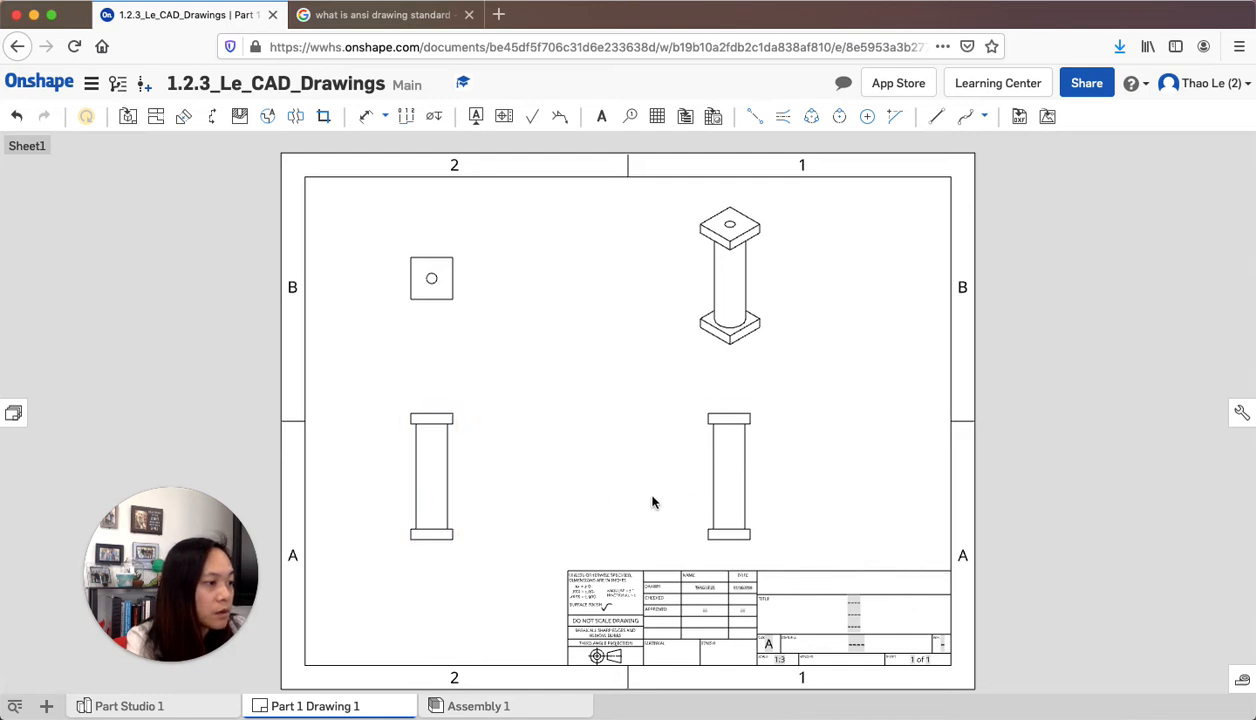
pyautogui.moveTo(736, 508); pyautogui.dragTo(736, 437)
pyautogui.moveTo(729, 378); pyautogui.dragTo(732, 460)
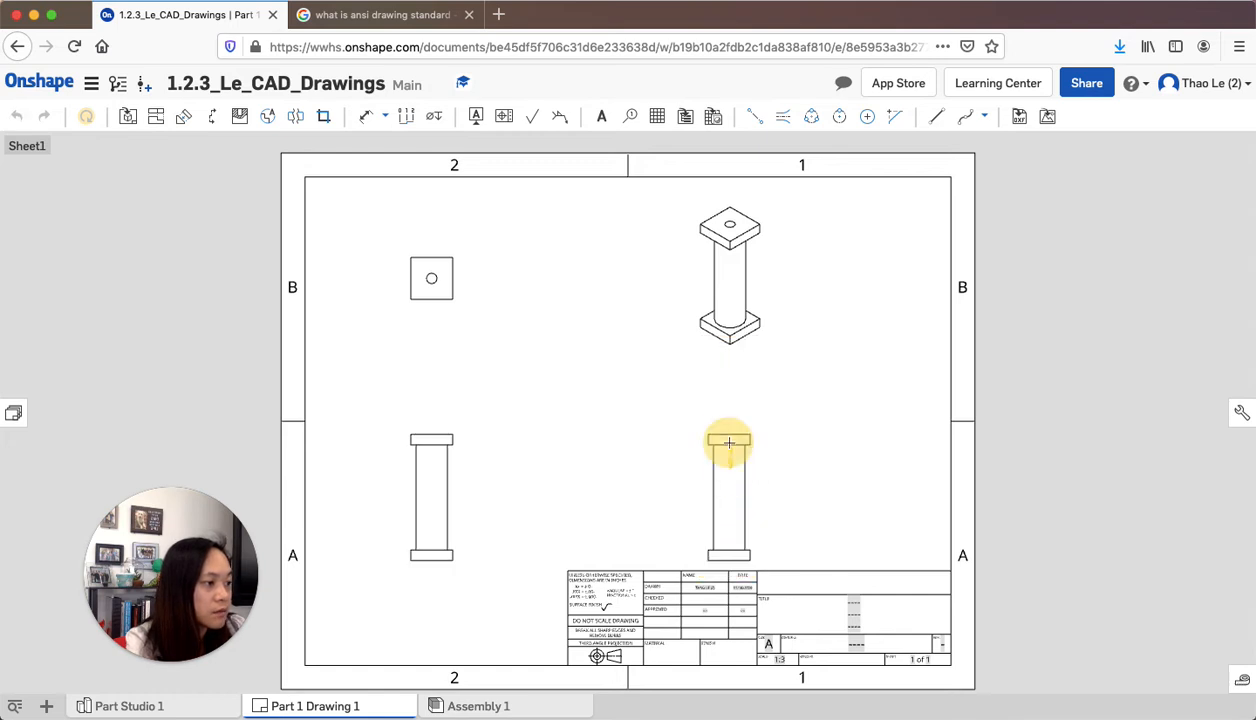
pyautogui.moveTo(732, 504); pyautogui.dragTo(734, 475)
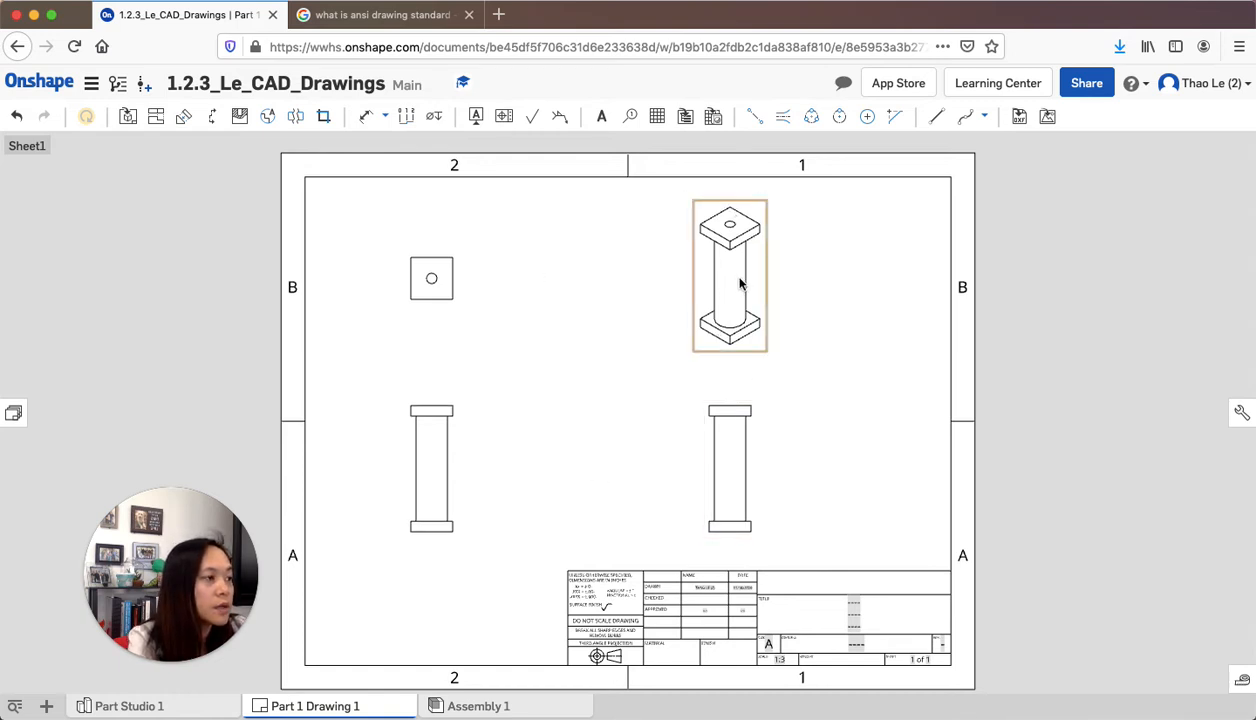
# Move the isometric view to the upper-right corner of the sheet, clear of the right-side view.
pyautogui.moveTo(735, 281); pyautogui.dragTo(829, 263)
pyautogui.rightClick(830, 266)
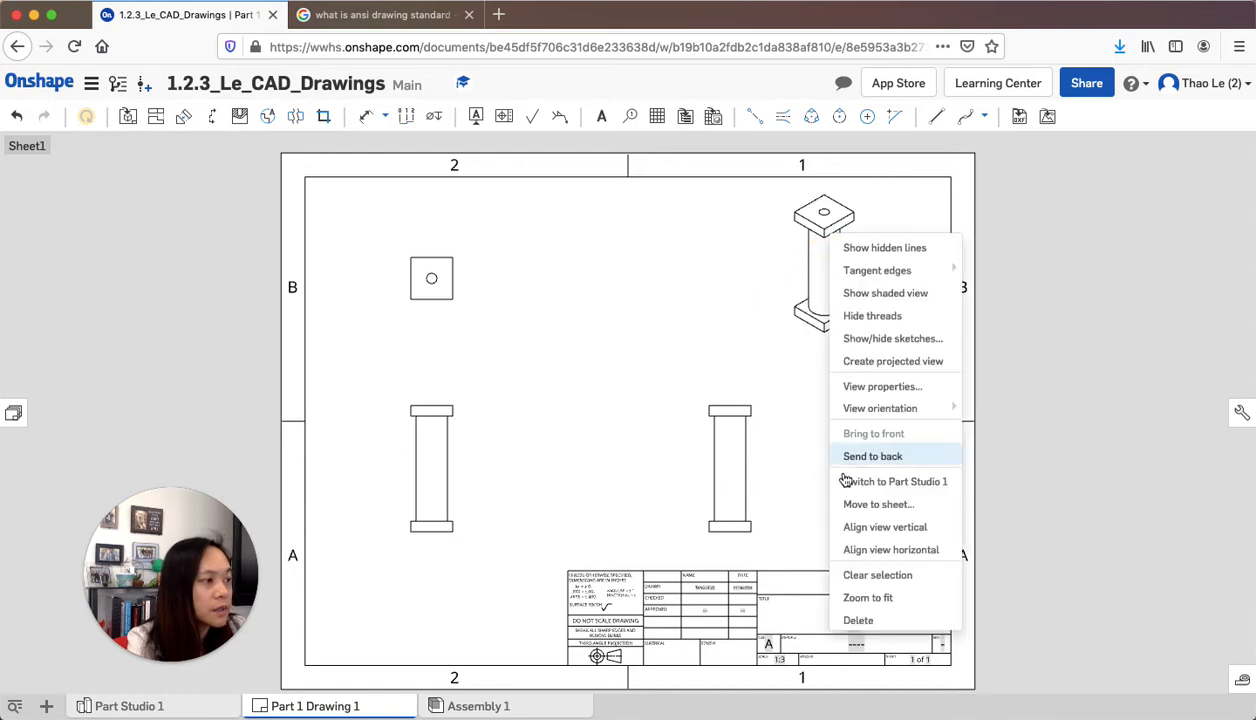
pyautogui.click(1077, 476)
# Reposition the top and front views together farther toward the left edge of the drawing sheet.
pyautogui.moveTo(431, 278); pyautogui.dragTo(496, 278)
pyautogui.rightClick(496, 276)
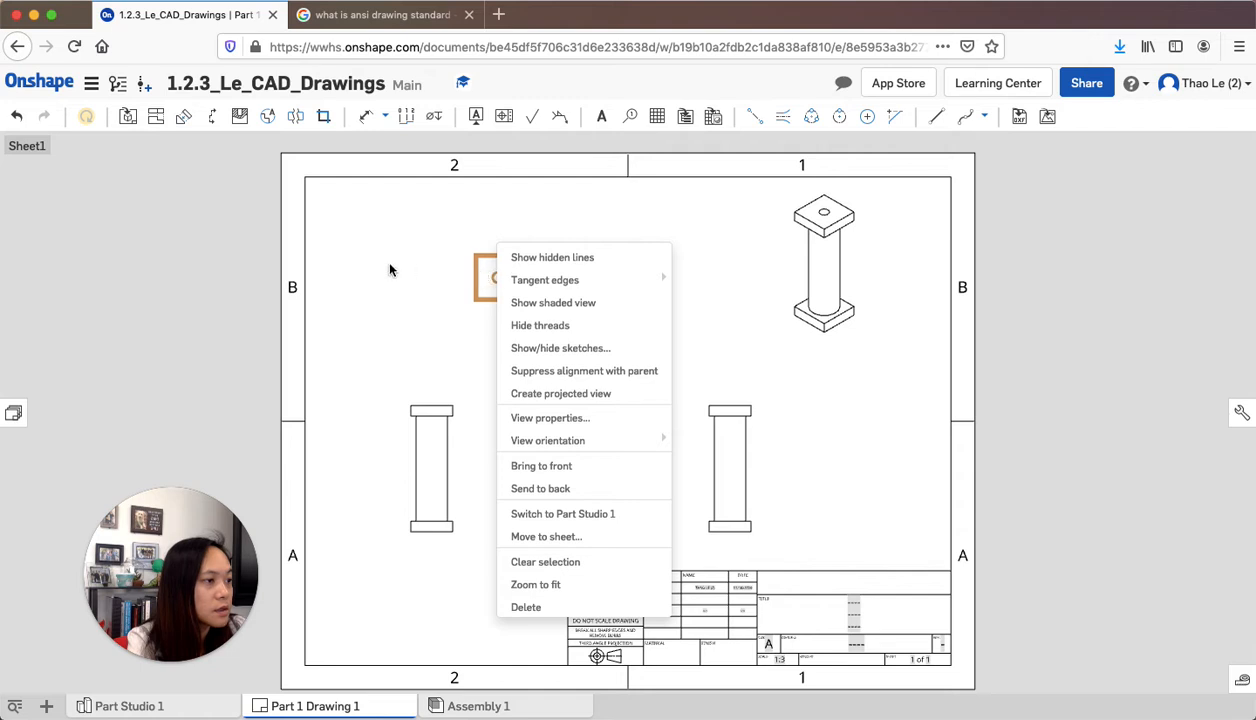
pyautogui.click(487, 276)
pyautogui.rightClick(501, 278)
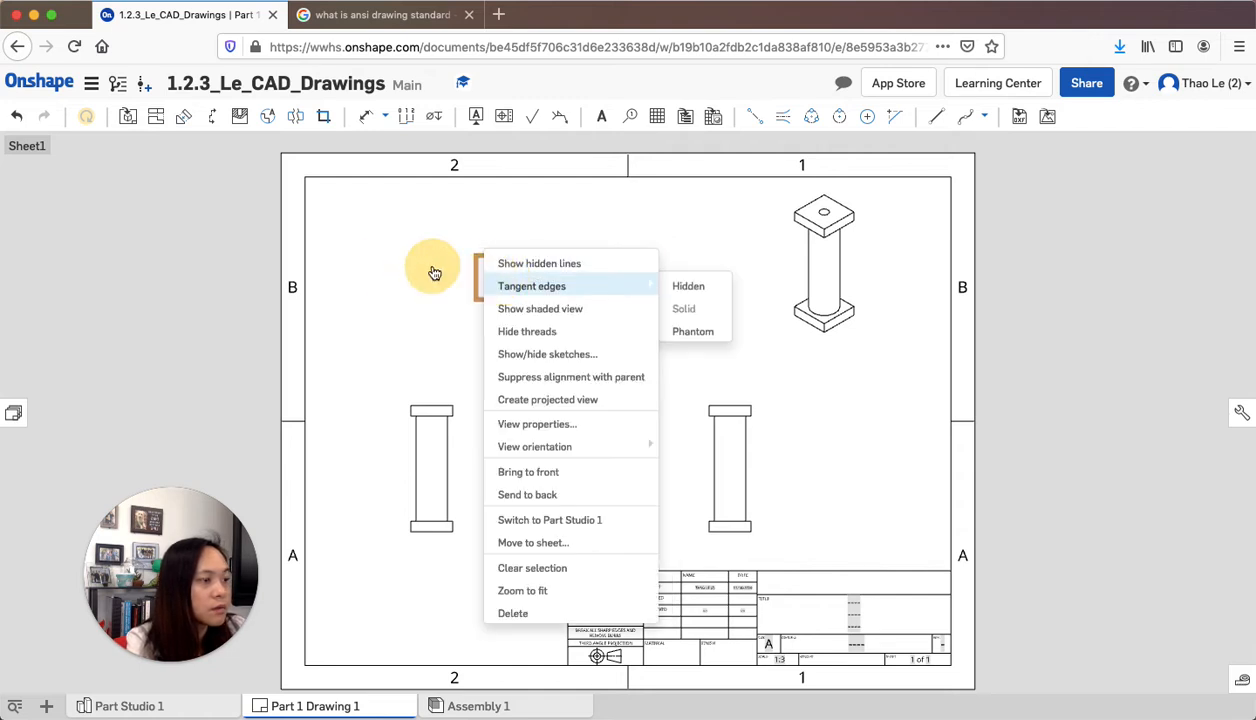
pyautogui.rightClick(436, 265)
pyautogui.click(624, 282)
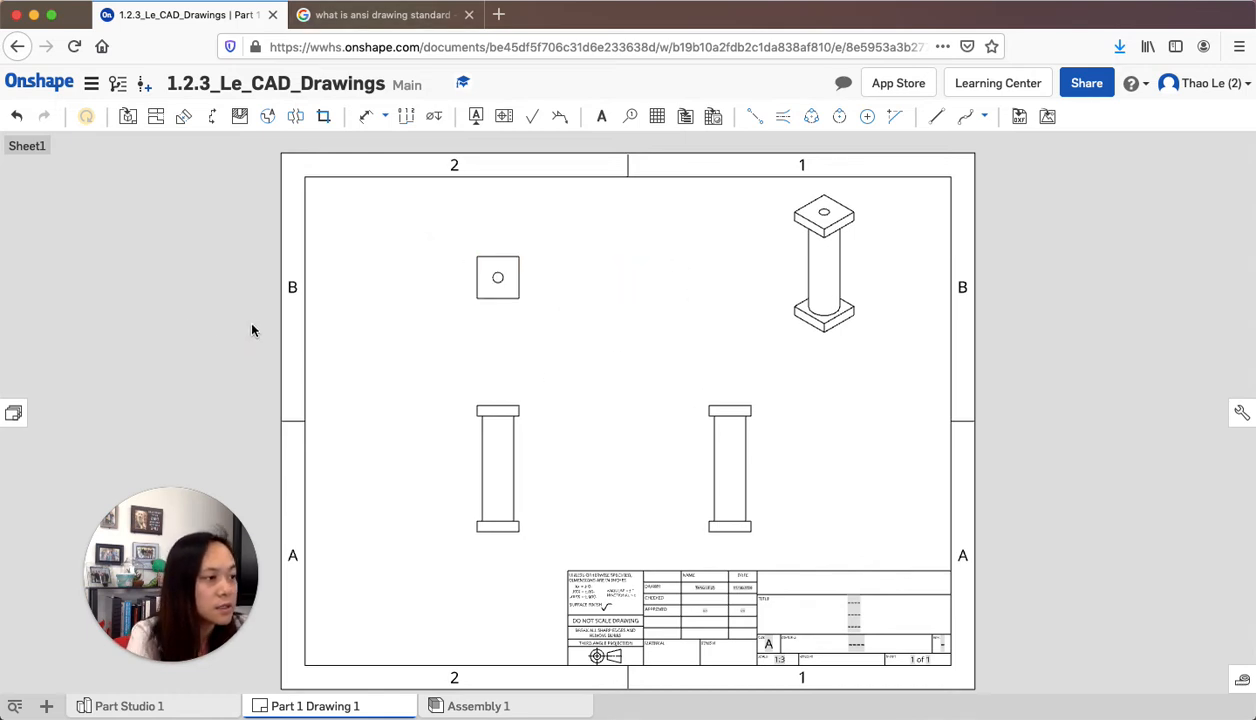
pyautogui.moveTo(497, 487); pyautogui.dragTo(406, 491)
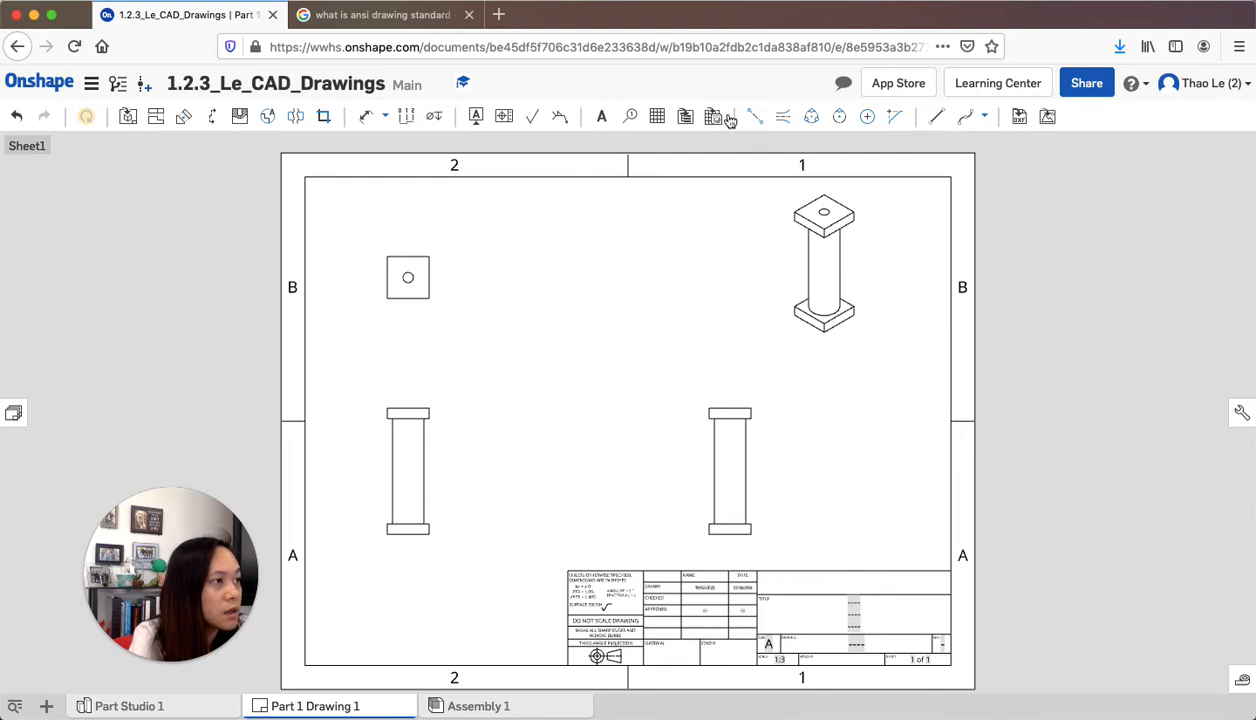
# Dimension the overall width of the base plate in the front view, placing the dimension below it.
pyautogui.click(366, 117)
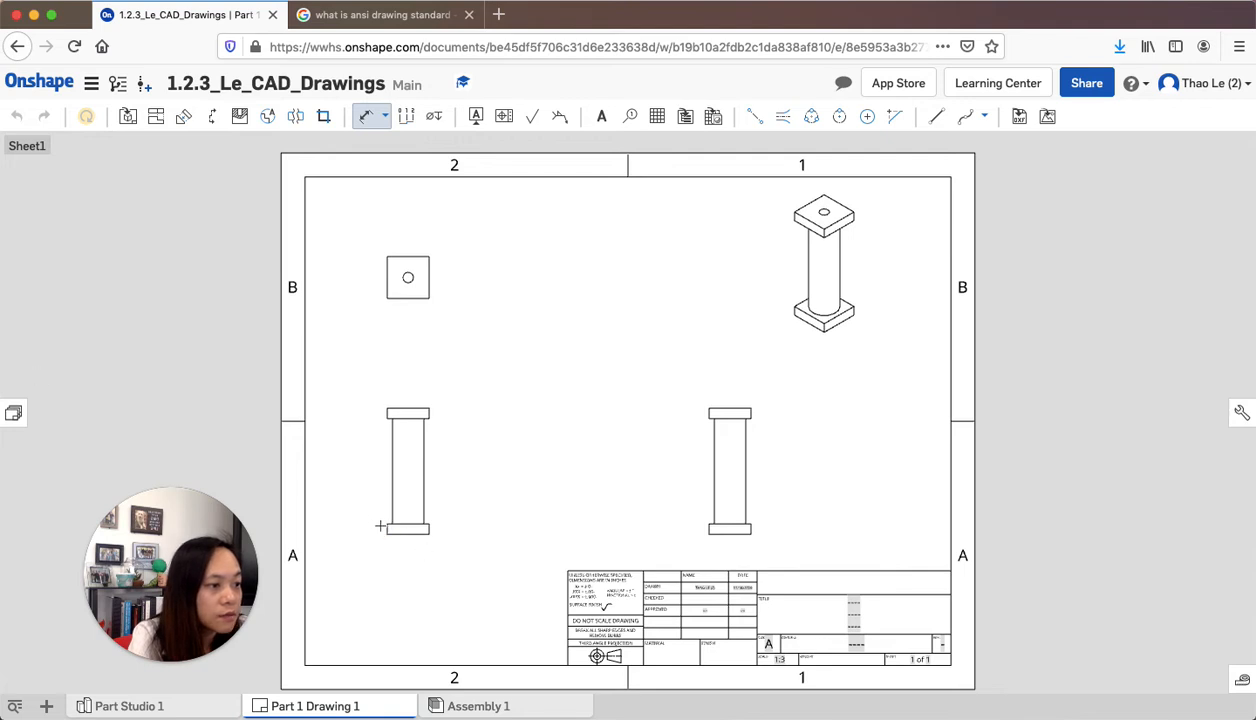
pyautogui.click(386, 533)
pyautogui.click(428, 534)
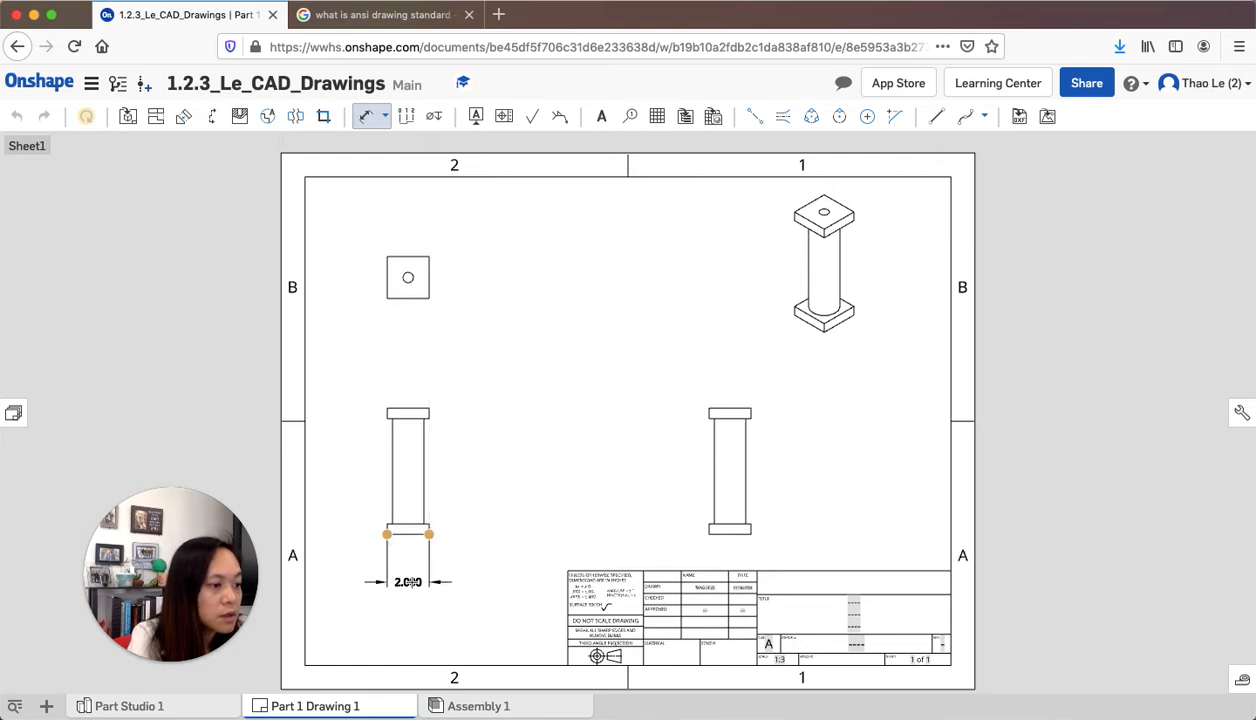
pyautogui.click(408, 582)
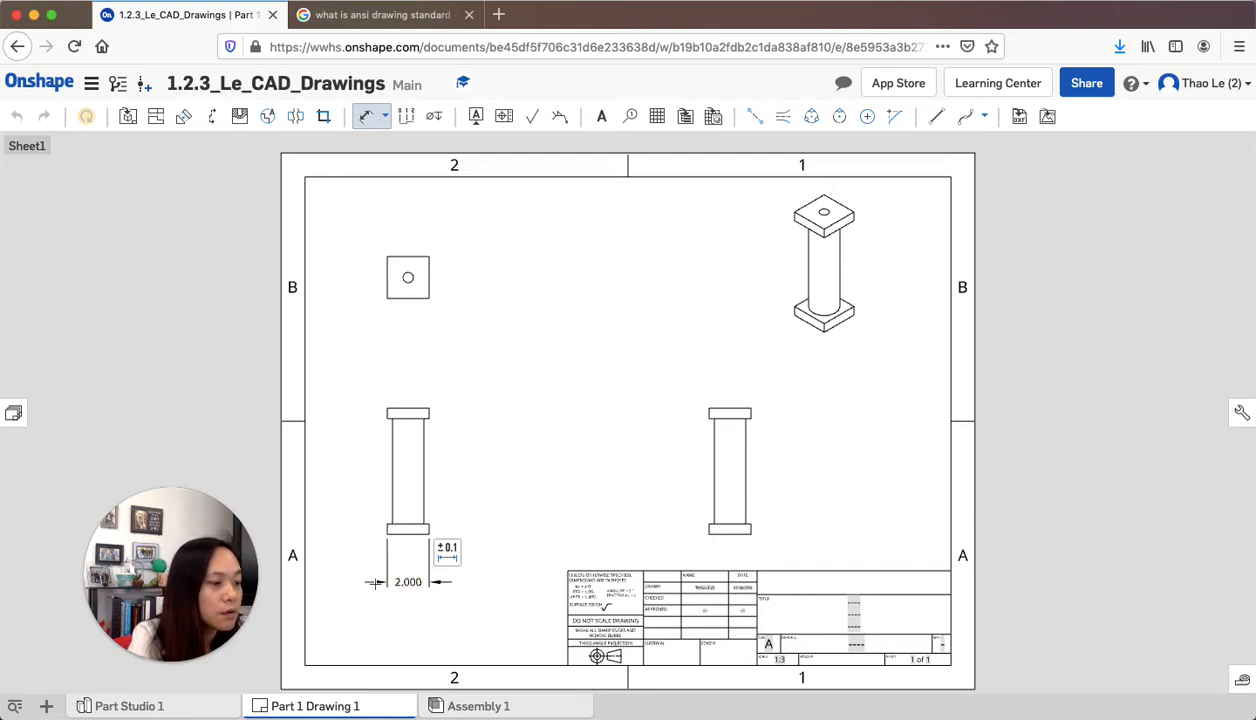
# Dimension the column's width between its two vertical edges in the front view, placing the dimension across the column.
pyautogui.click(394, 484)
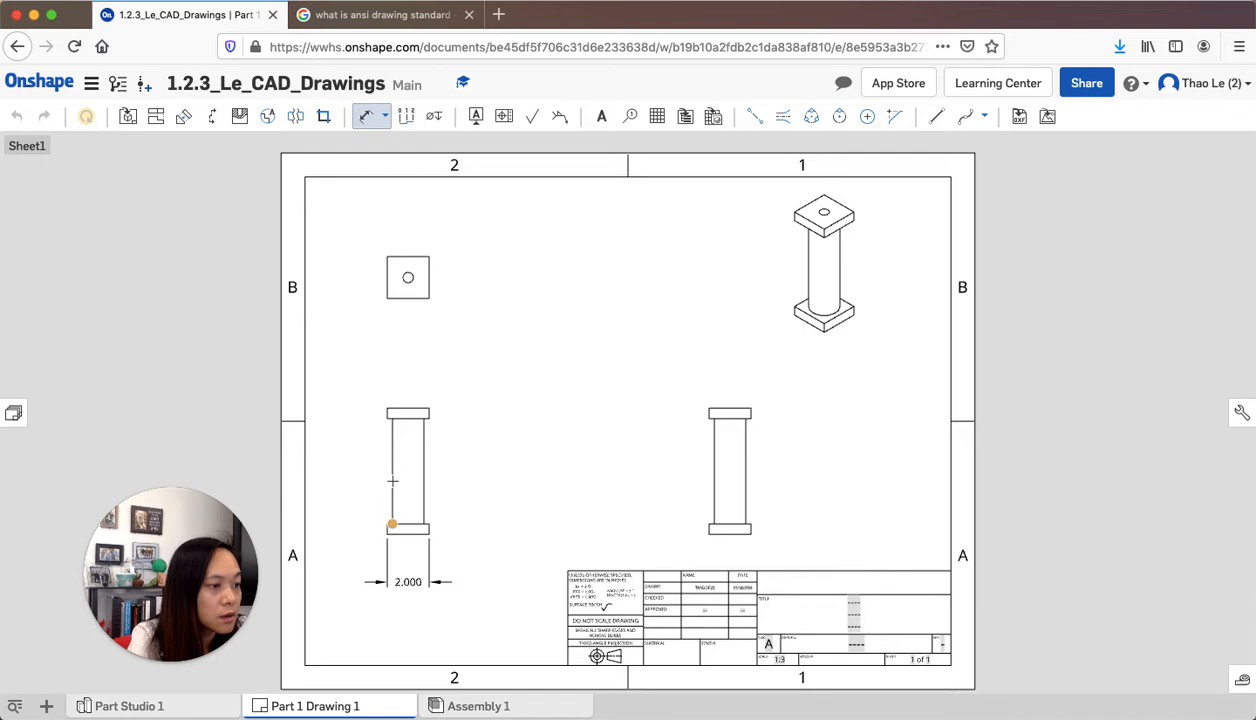
pyautogui.click(391, 470)
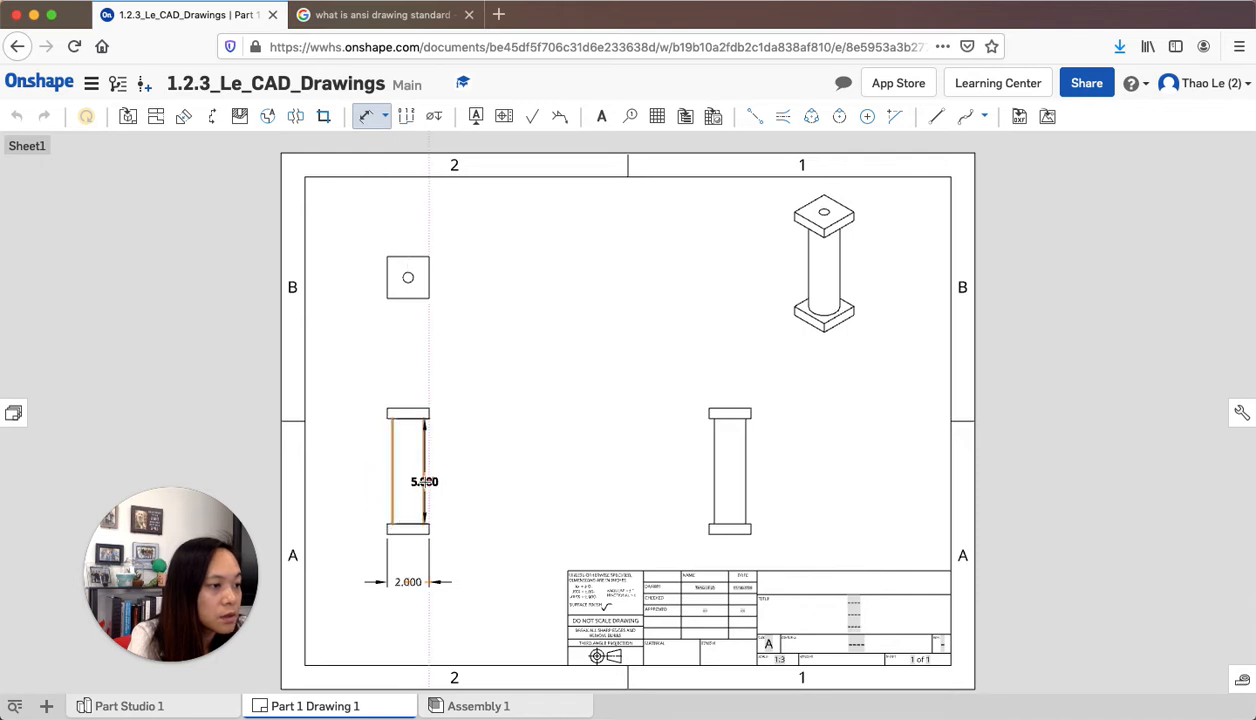
pyautogui.click(424, 478)
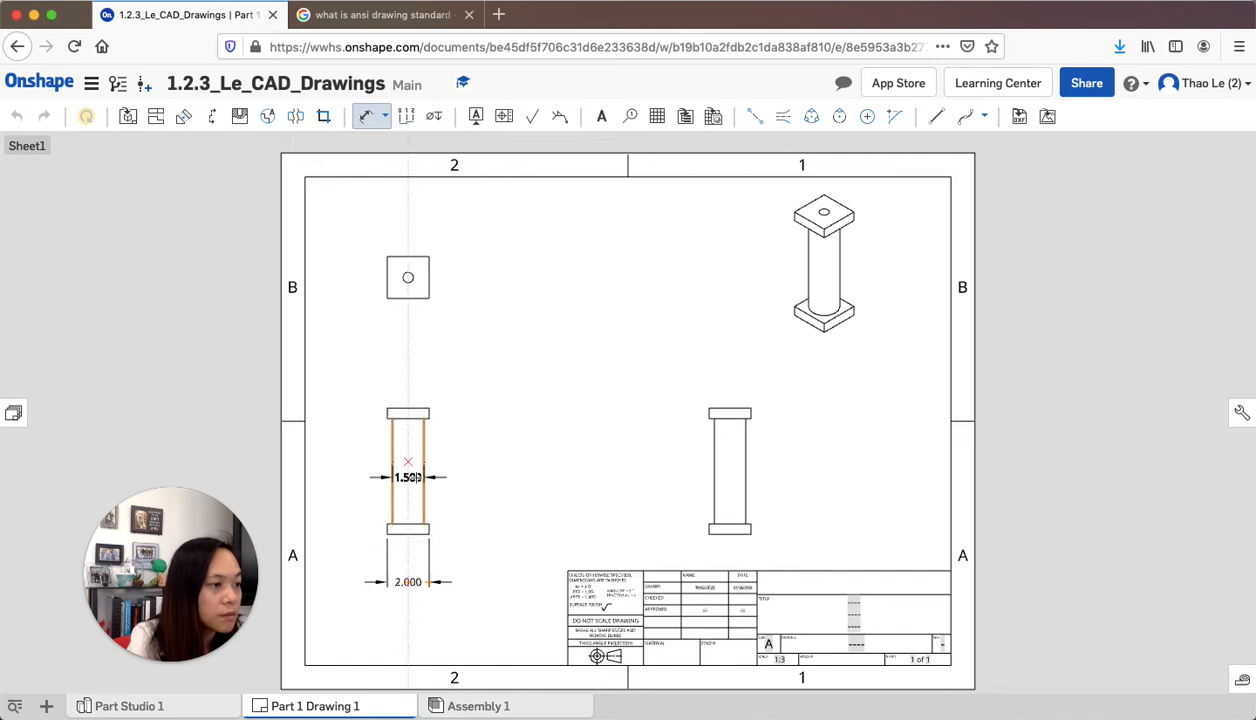
pyautogui.click(451, 447)
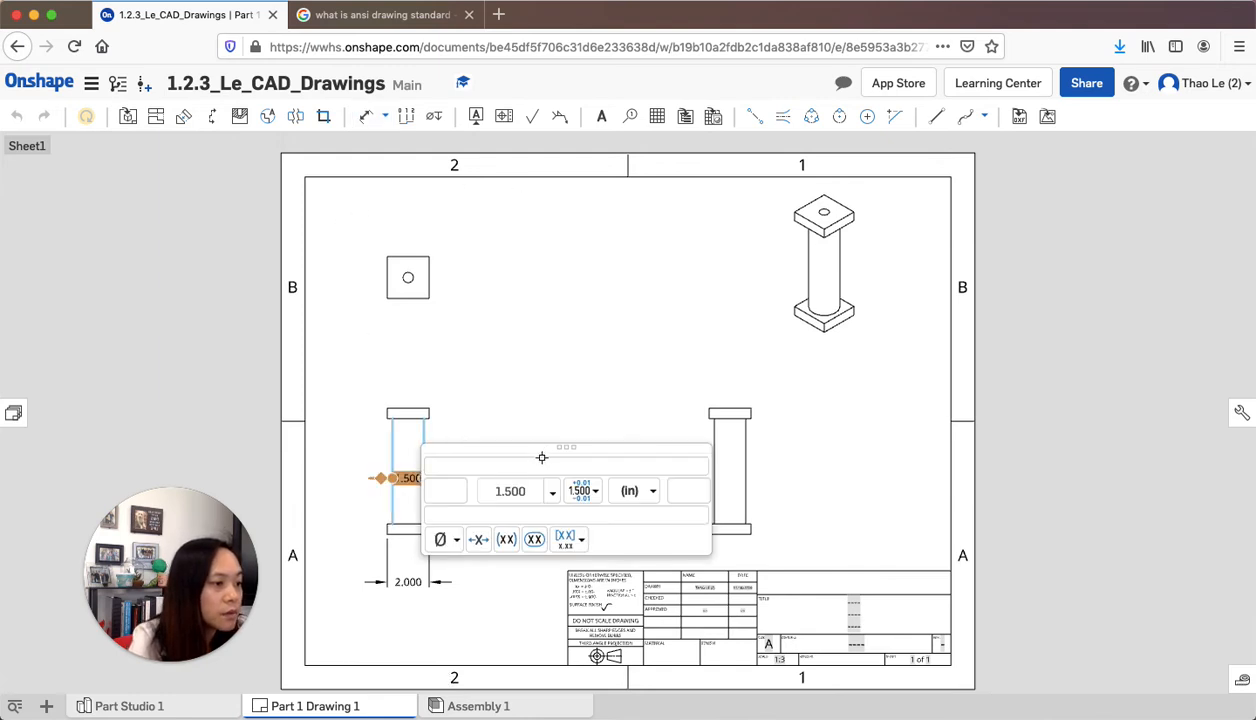
pyautogui.click(467, 449)
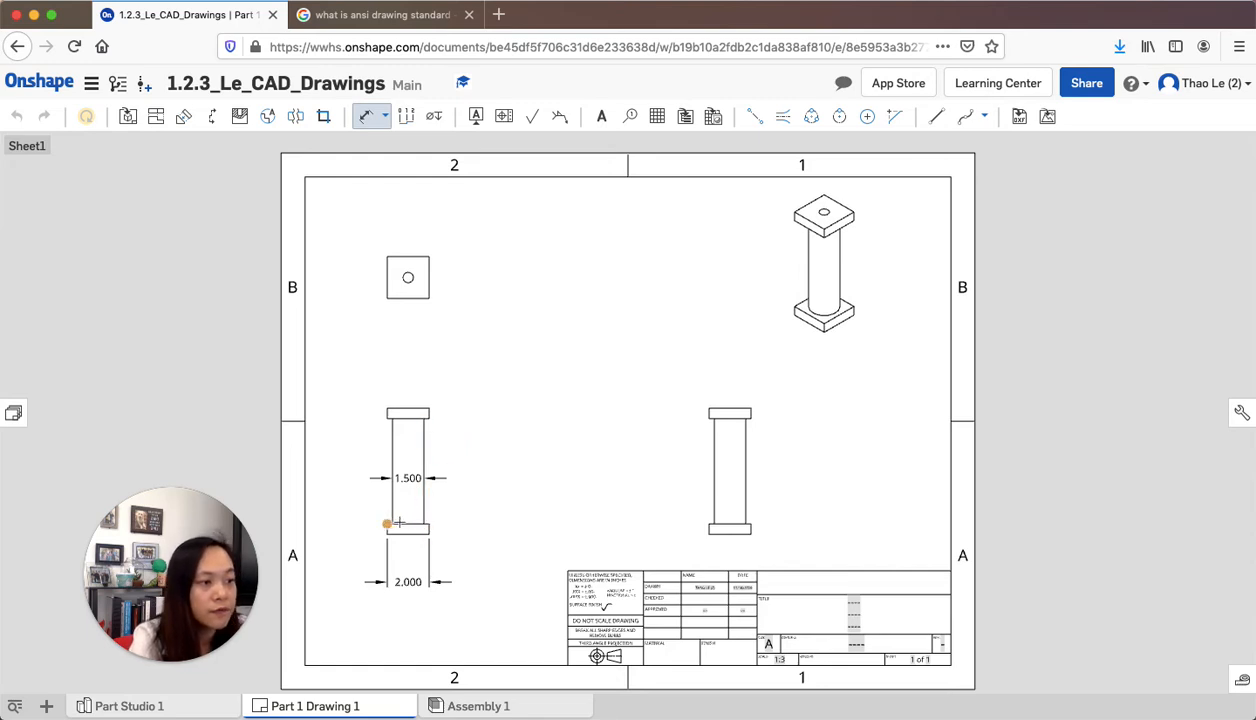
# Add a diameter dimension to the hole in the top view, placing it above and to the right of the plate.
pyautogui.click(438, 481)
pyautogui.press('d')
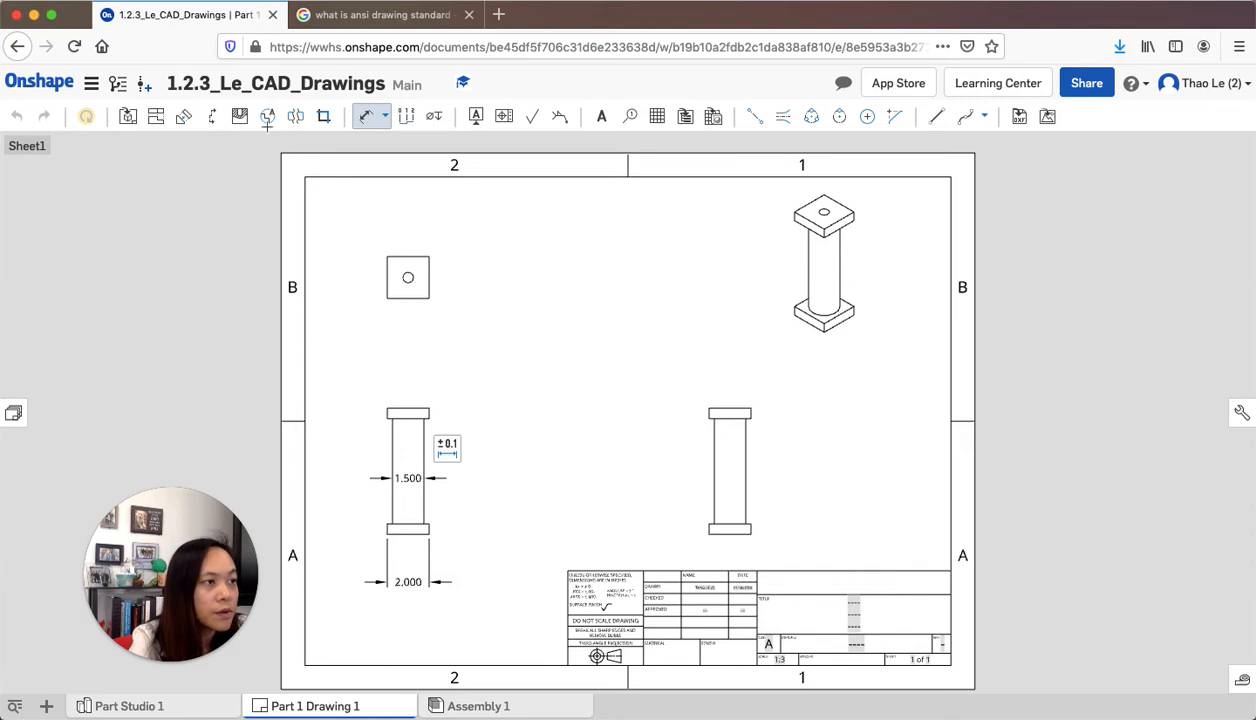
pyautogui.click(369, 116)
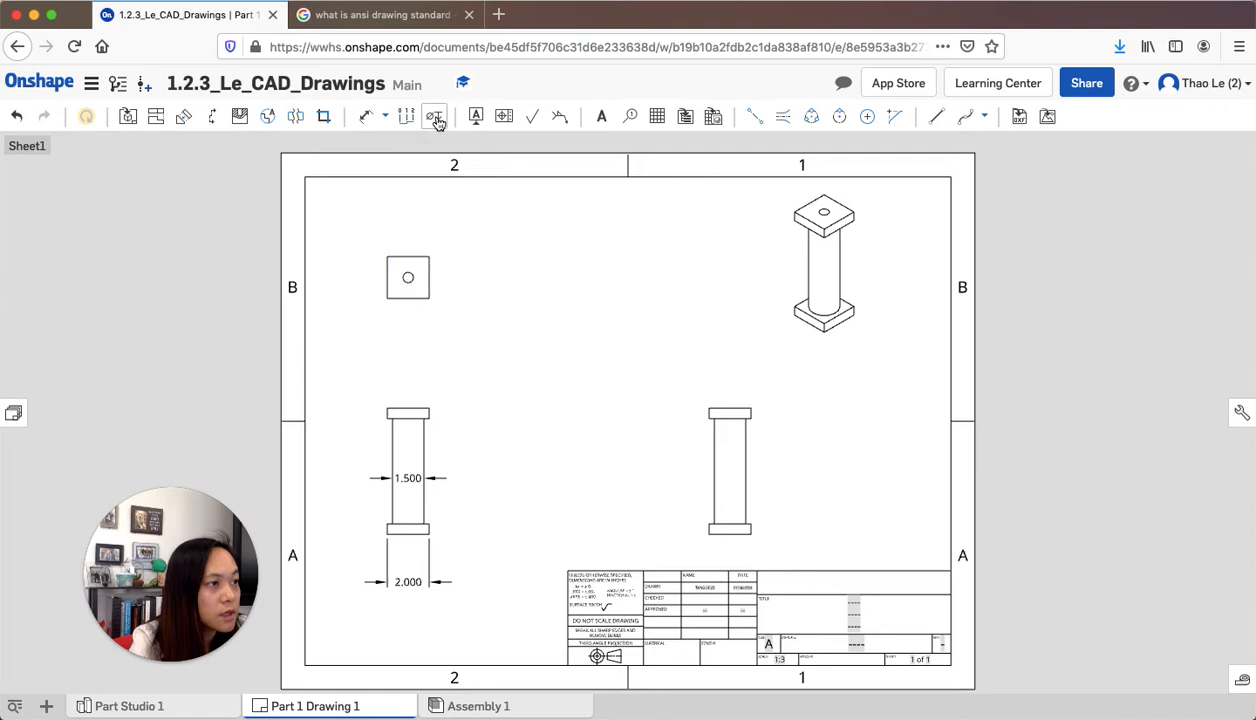
pyautogui.click(385, 117)
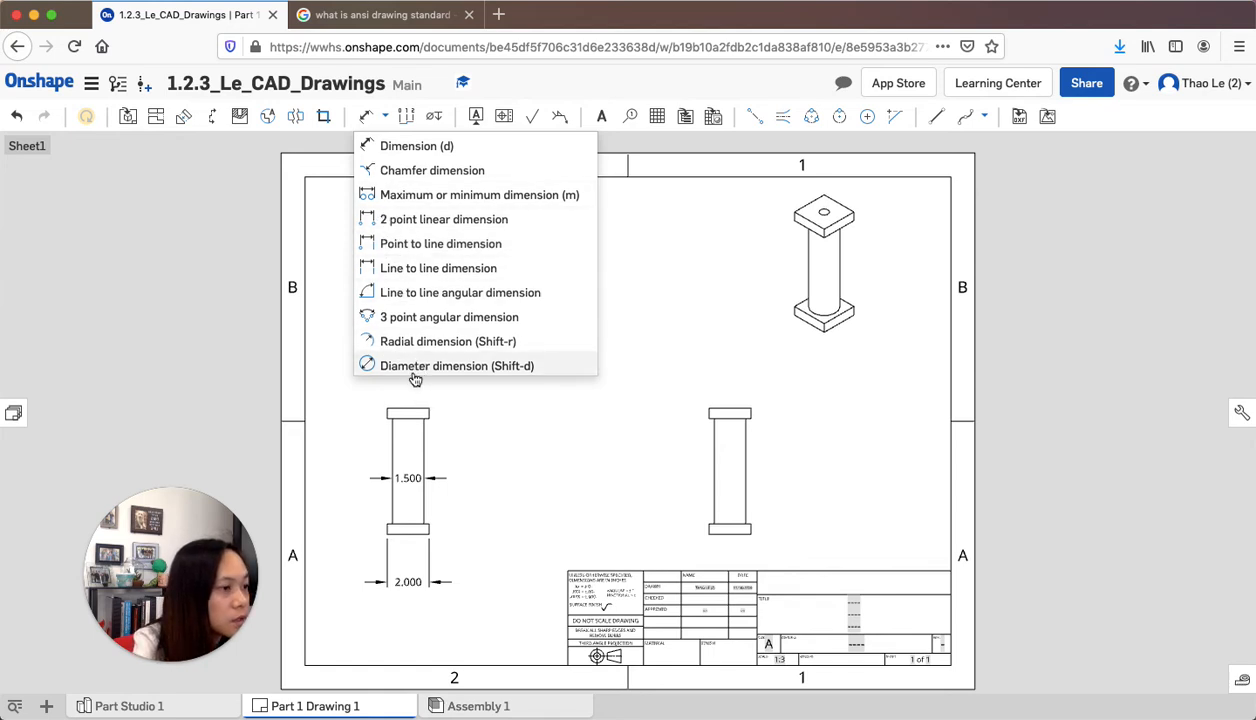
pyautogui.click(380, 366)
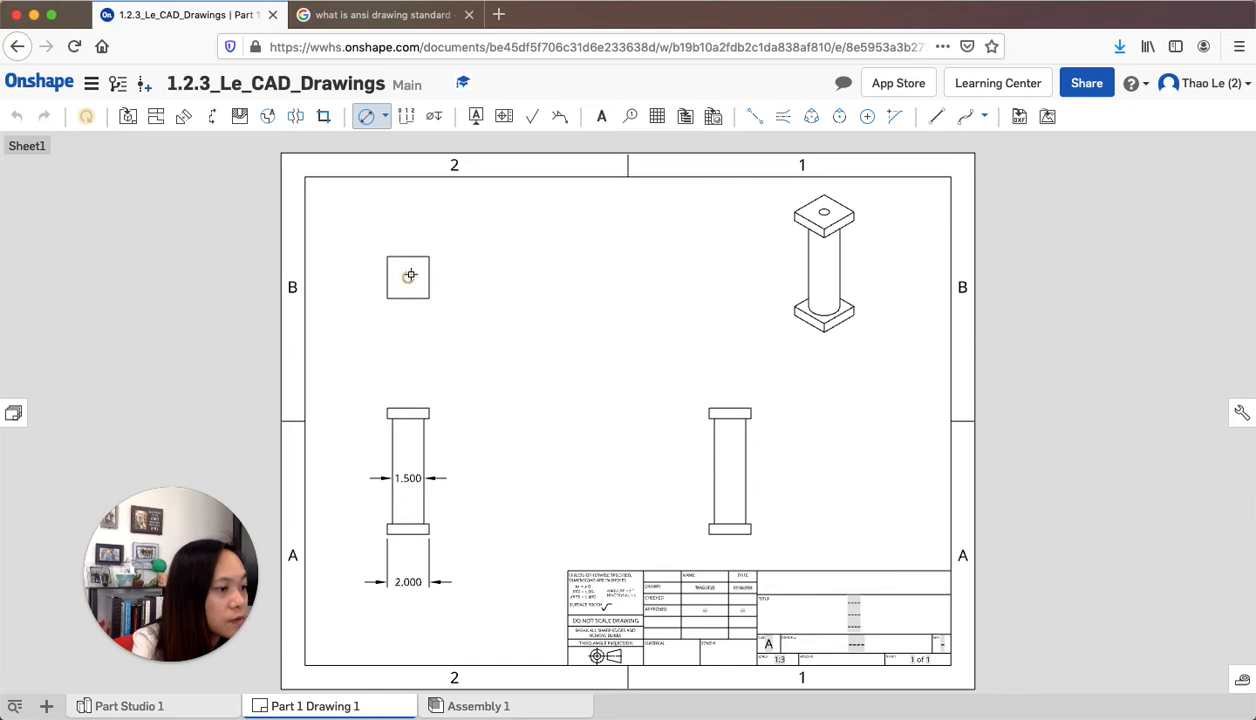
pyautogui.click(409, 276)
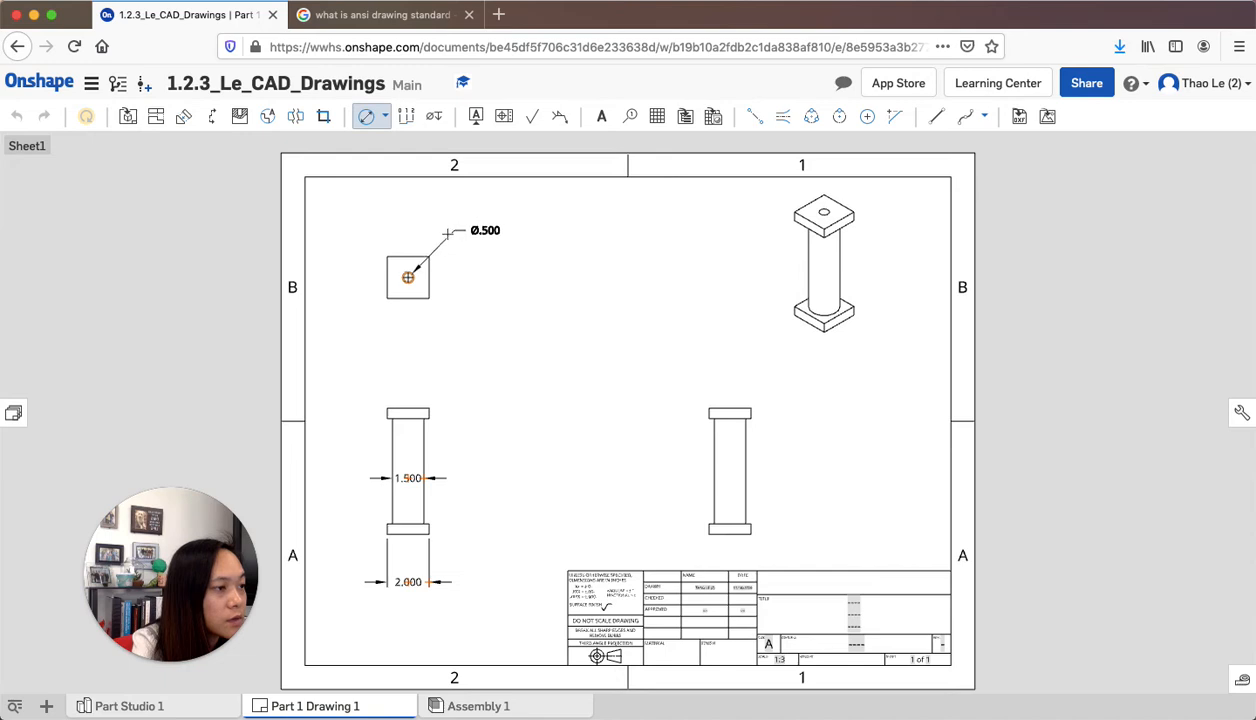
pyautogui.click(450, 231)
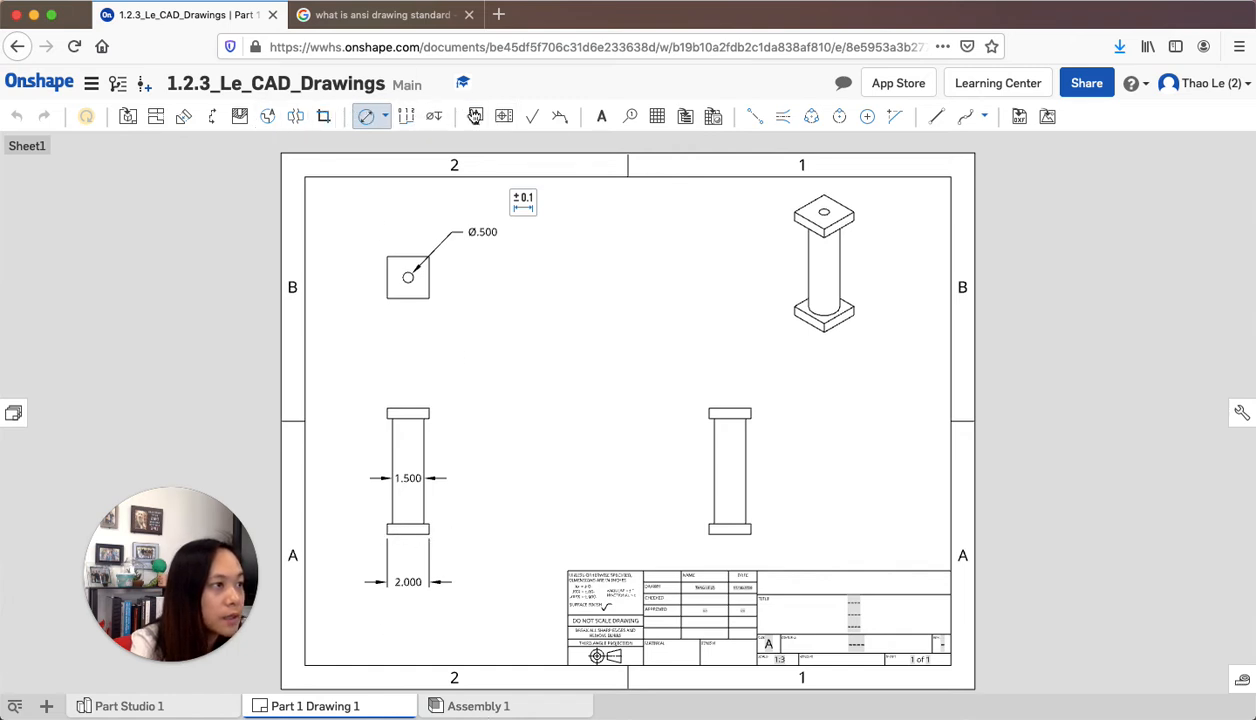
# Dimension the plate's depth between its two horizontal edges in the top view, placing the dimension left of the plate.
pyautogui.click(386, 117)
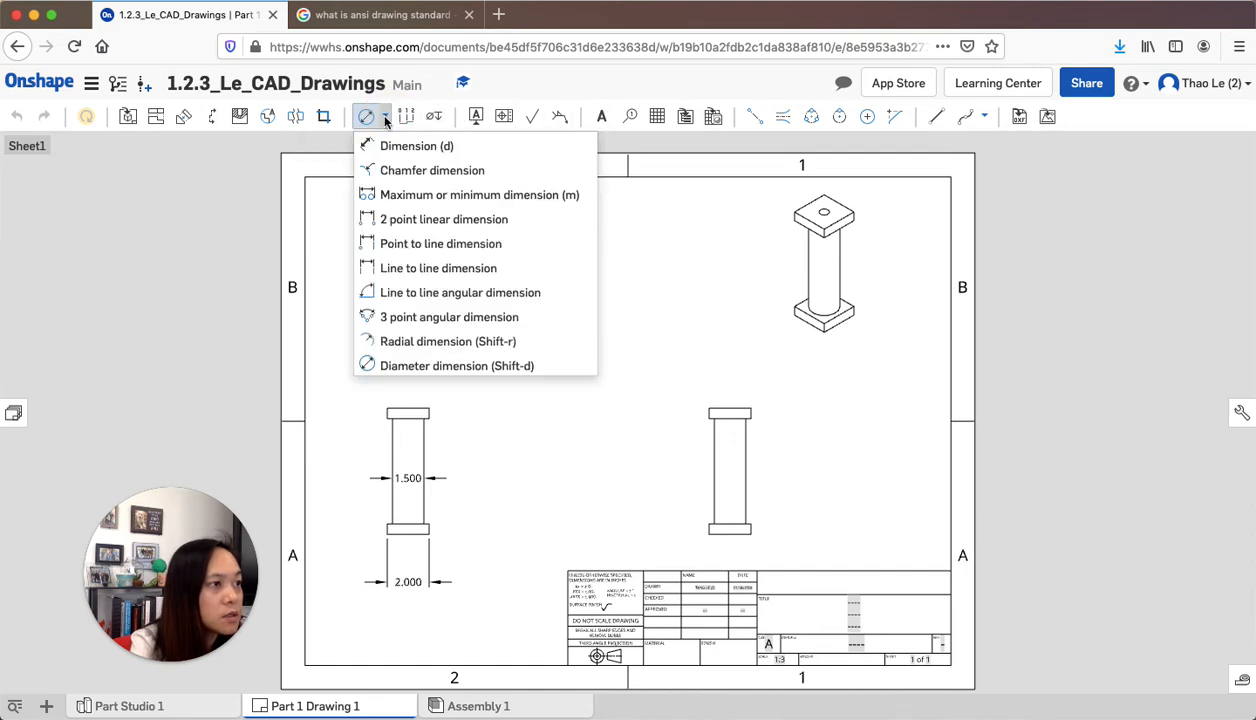
pyautogui.click(395, 146)
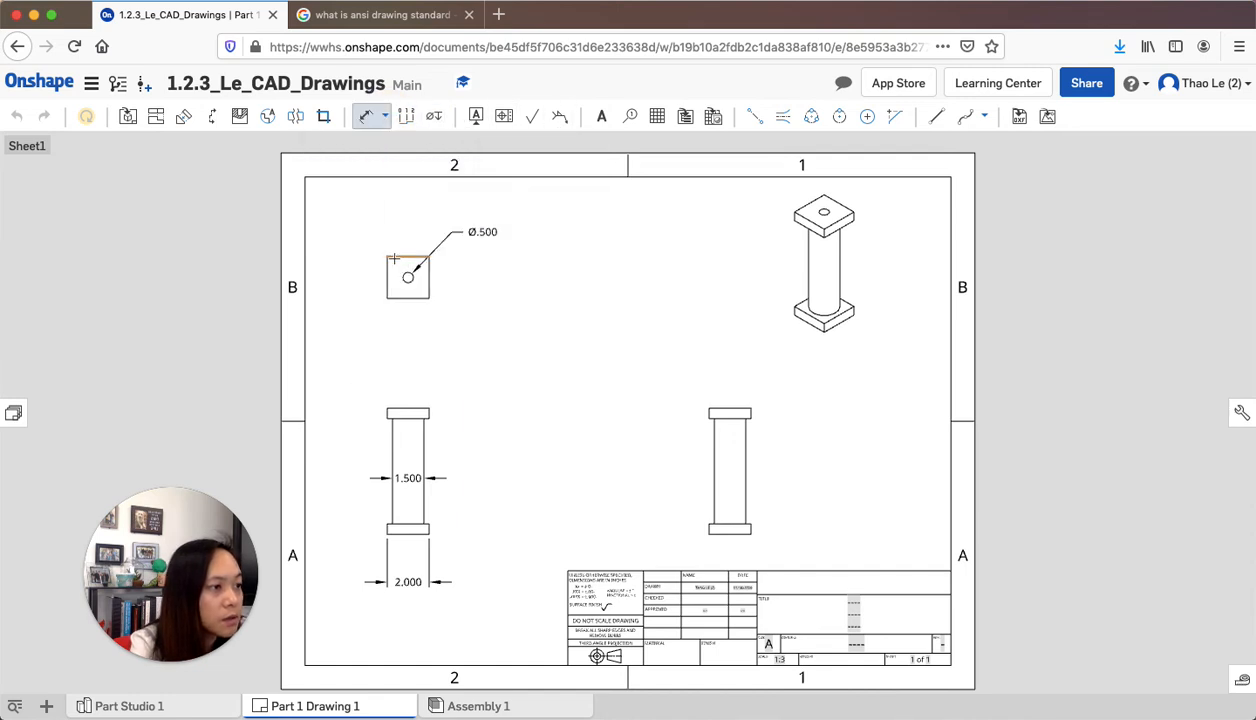
pyautogui.click(395, 258)
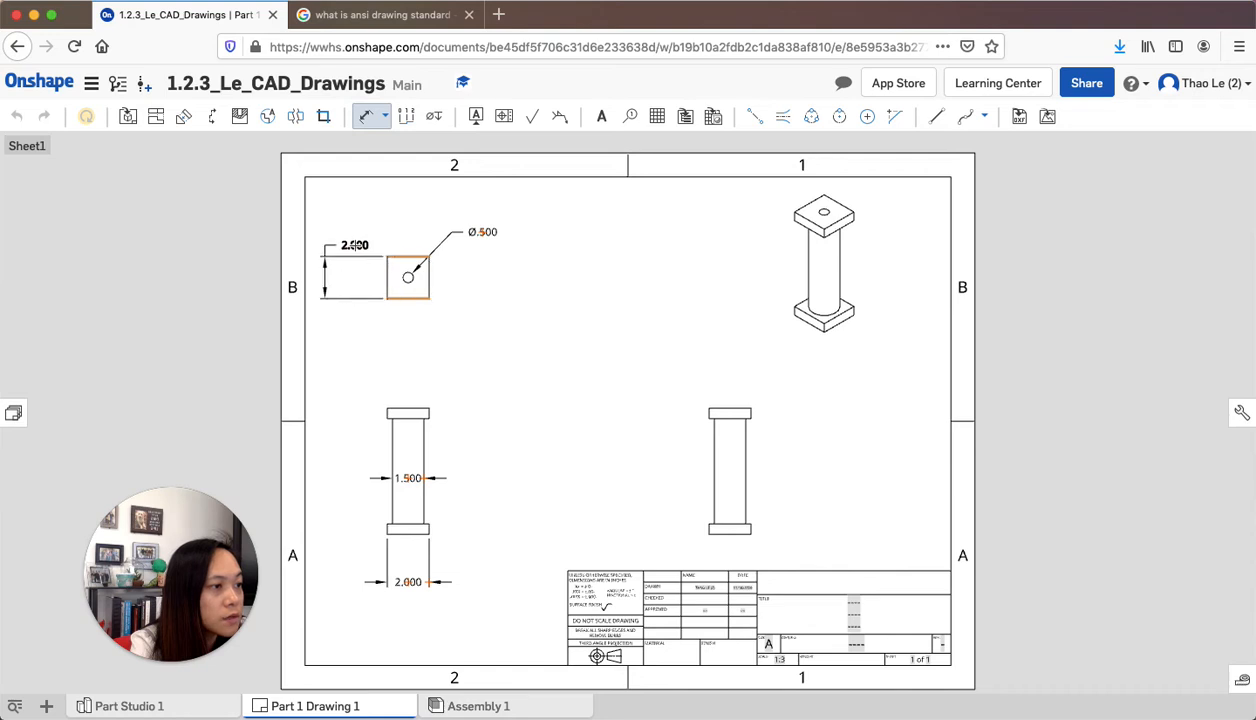
pyautogui.click(351, 273)
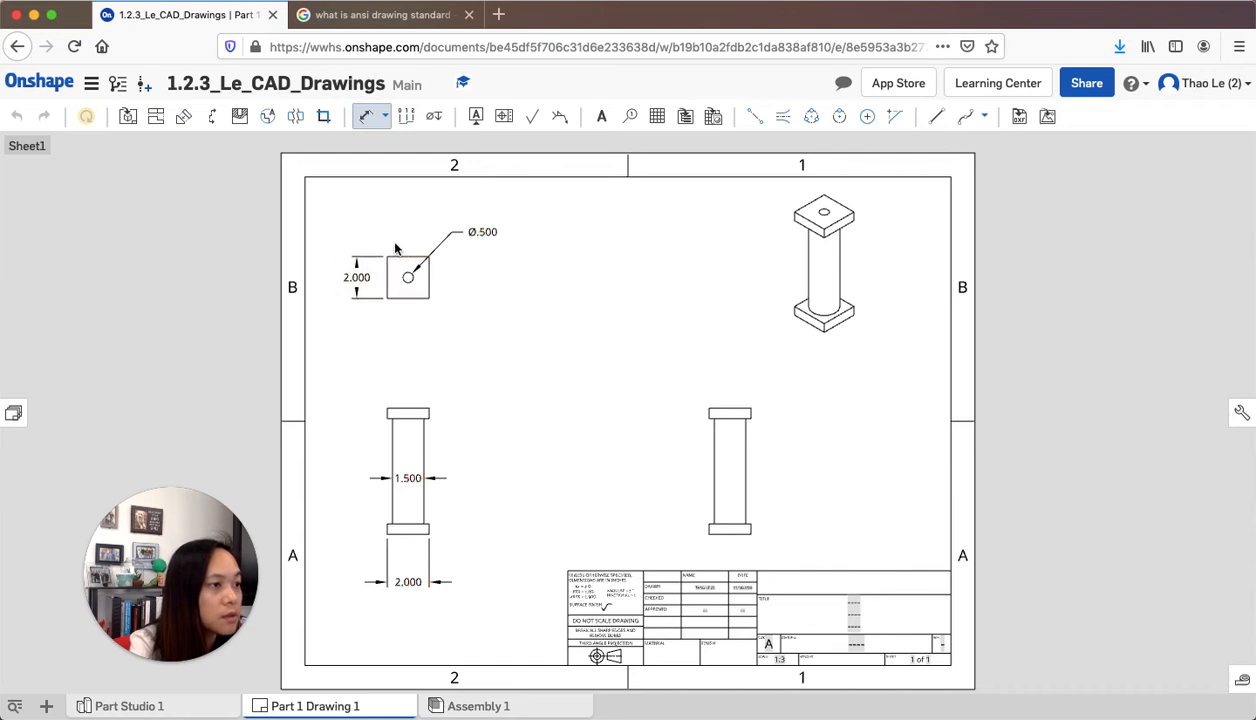
pyautogui.press('Escape')
pyautogui.click(356, 277)
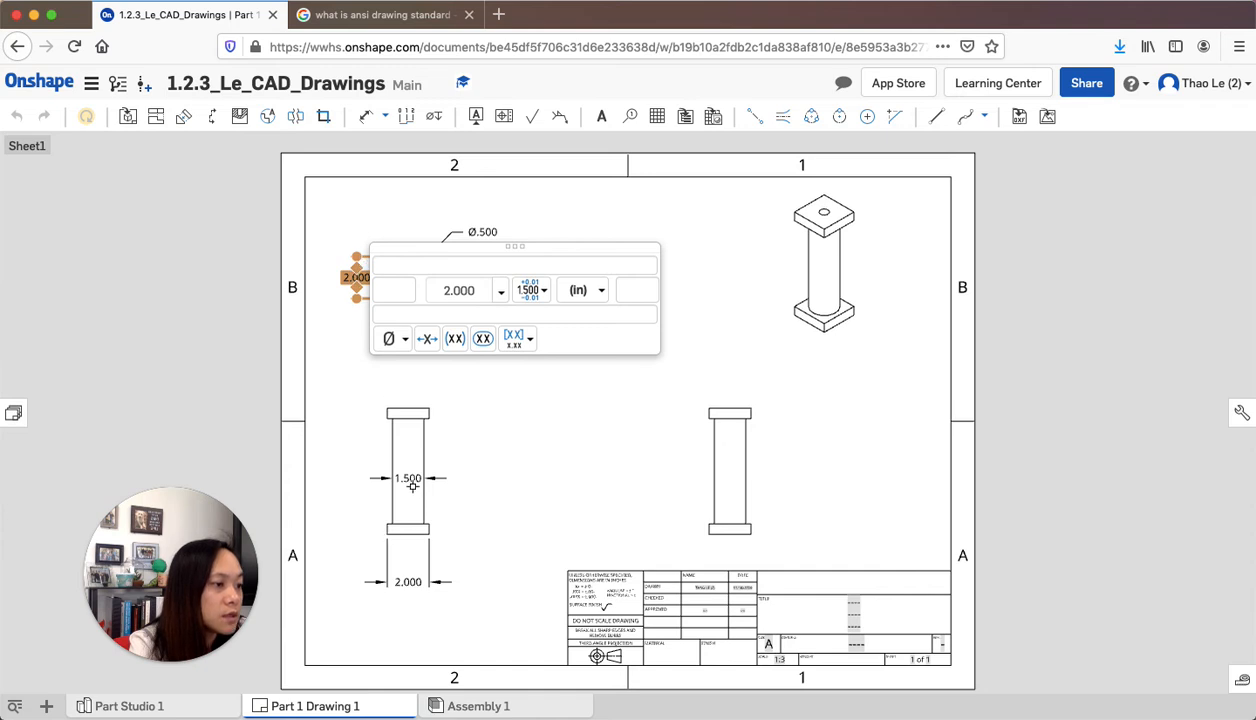
pyautogui.press('d')
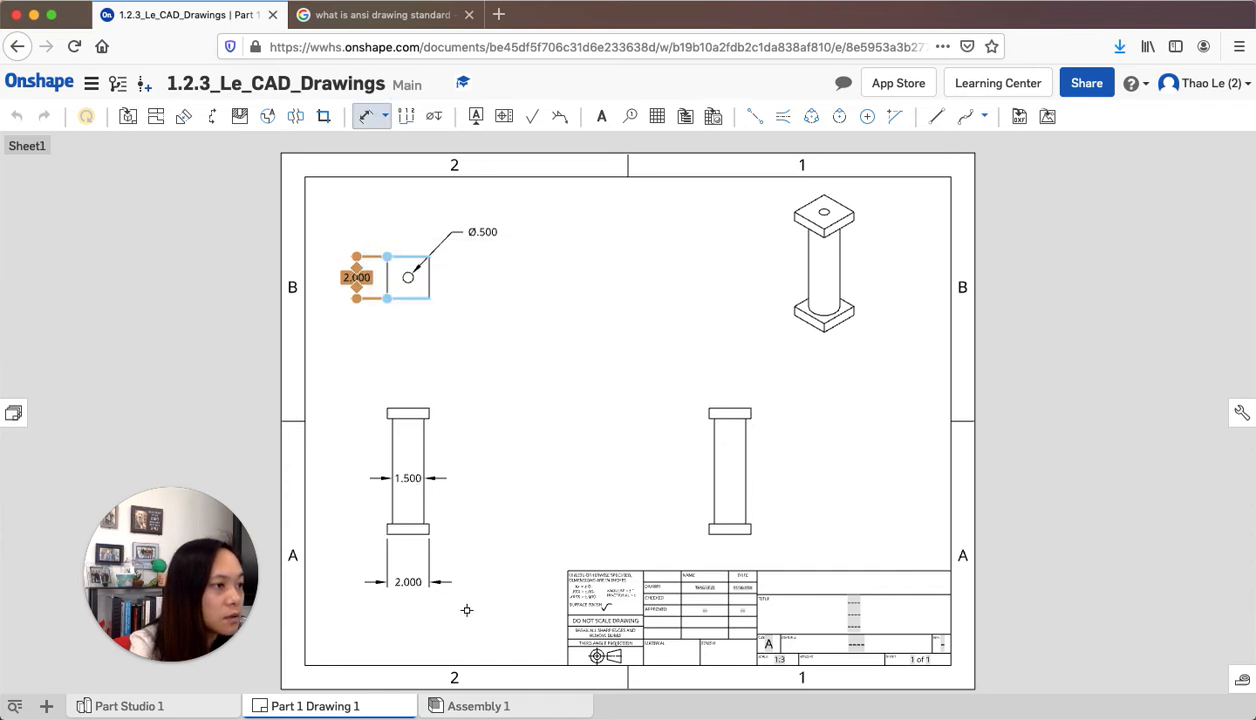
pyautogui.click(439, 319)
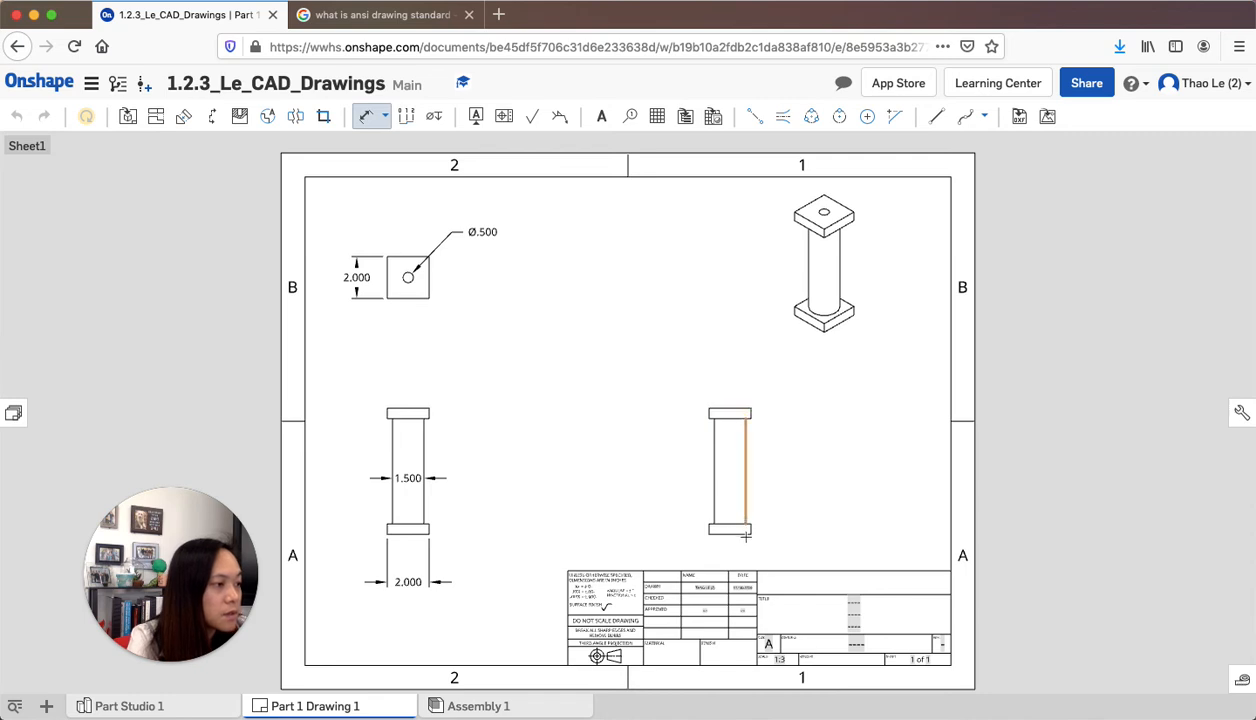
# Dimension the part's overall height in the right-side view, placing the dimension to the right of the view.
pyautogui.click(366, 117)
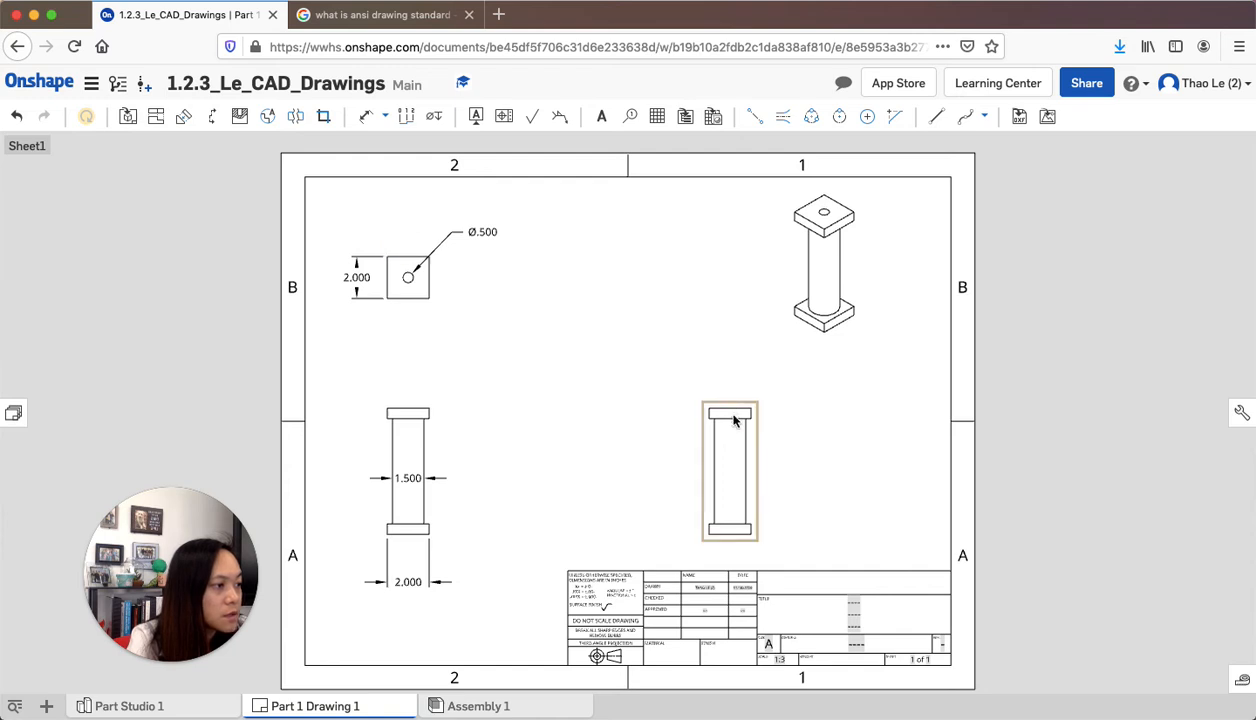
pyautogui.click(364, 118)
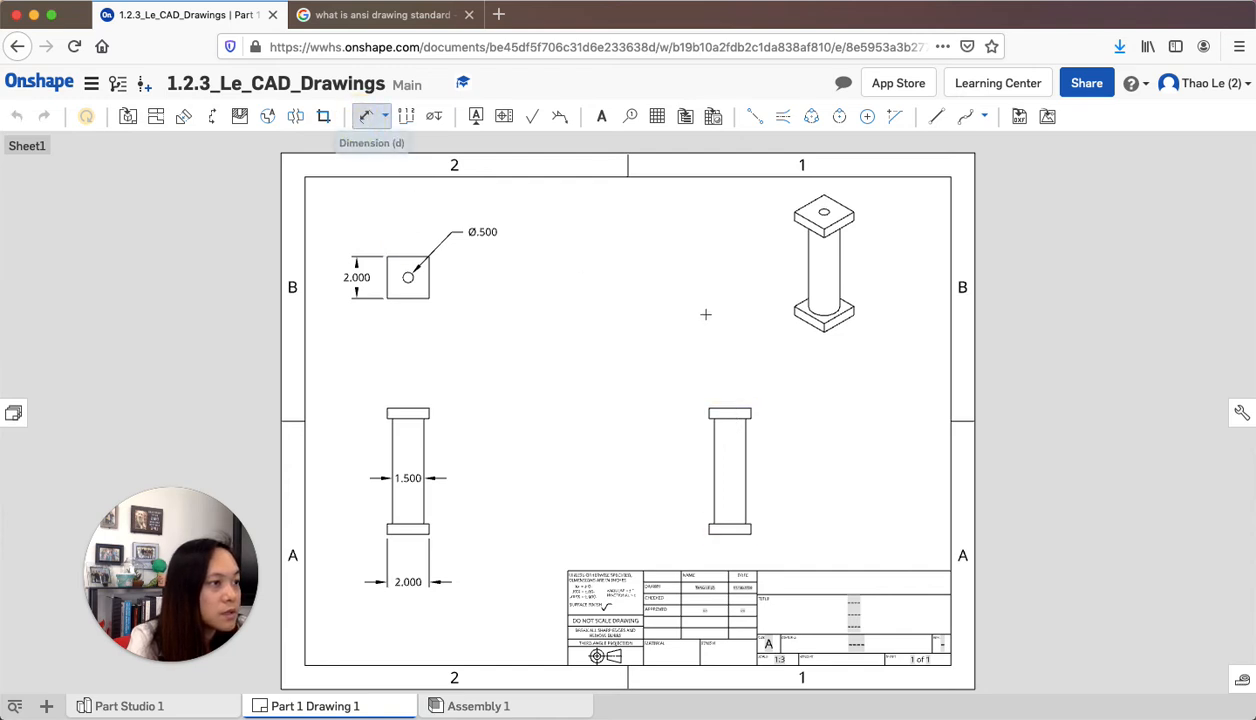
pyautogui.click(729, 410)
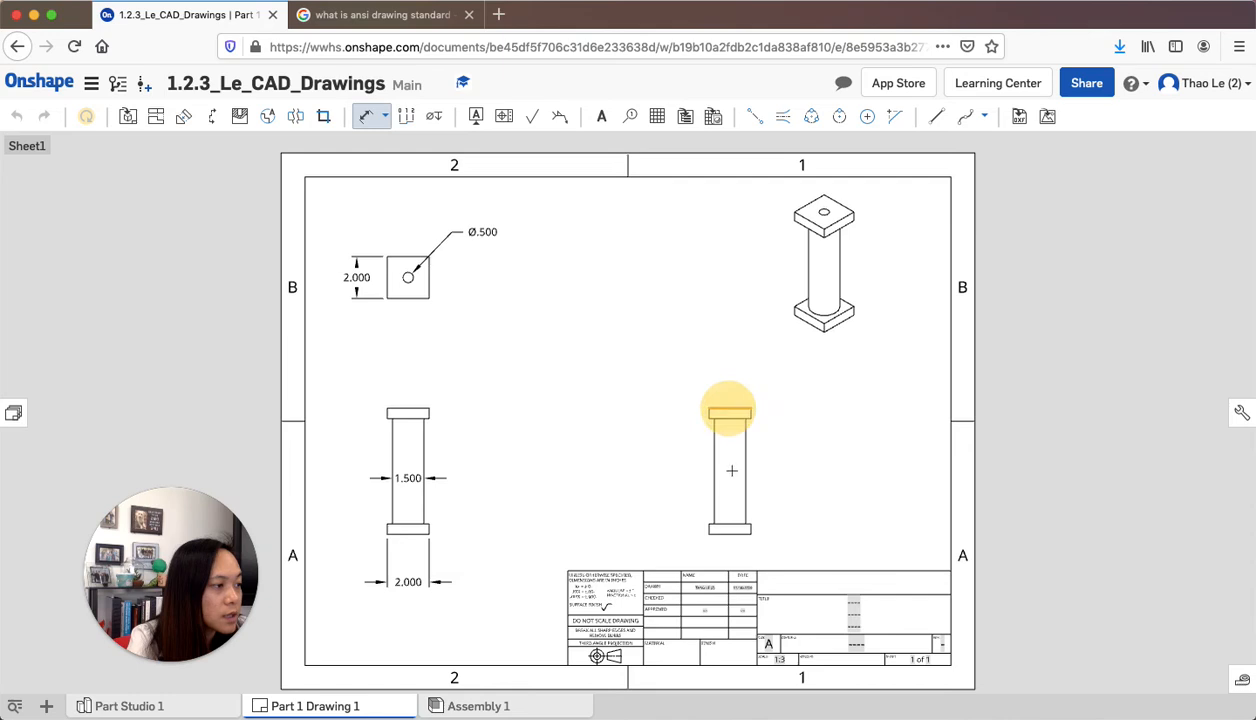
pyautogui.click(729, 531)
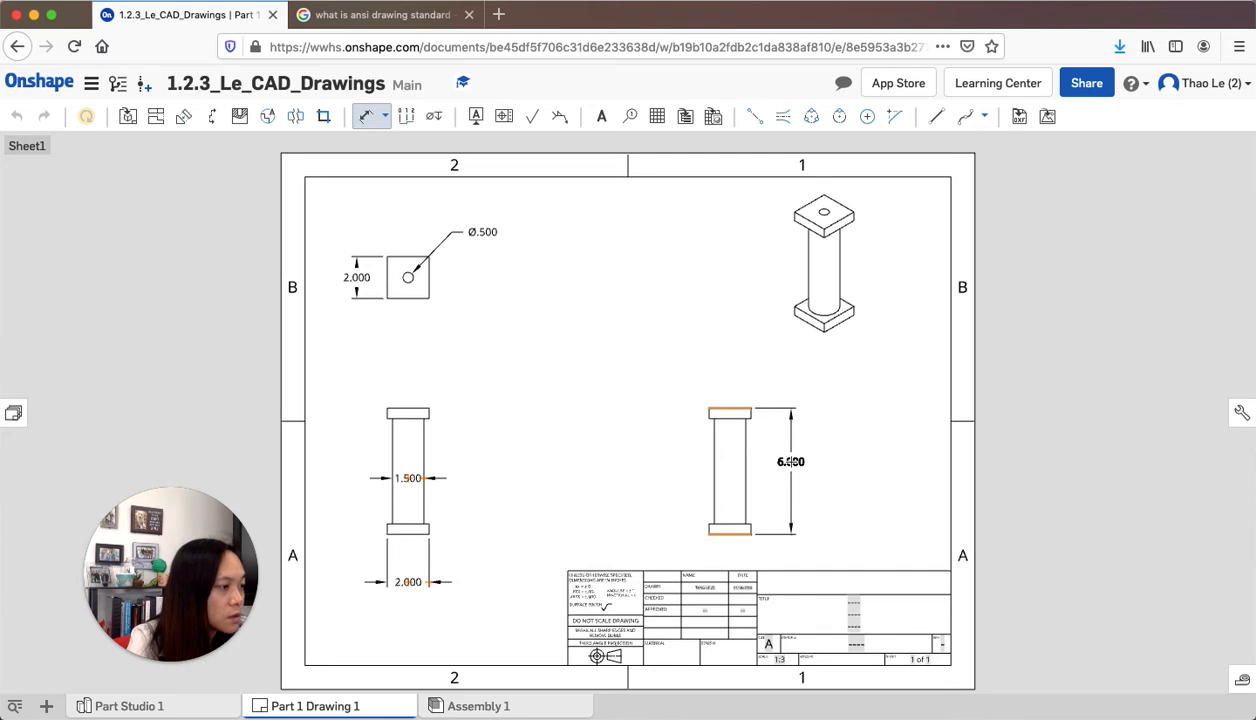
pyautogui.click(790, 470)
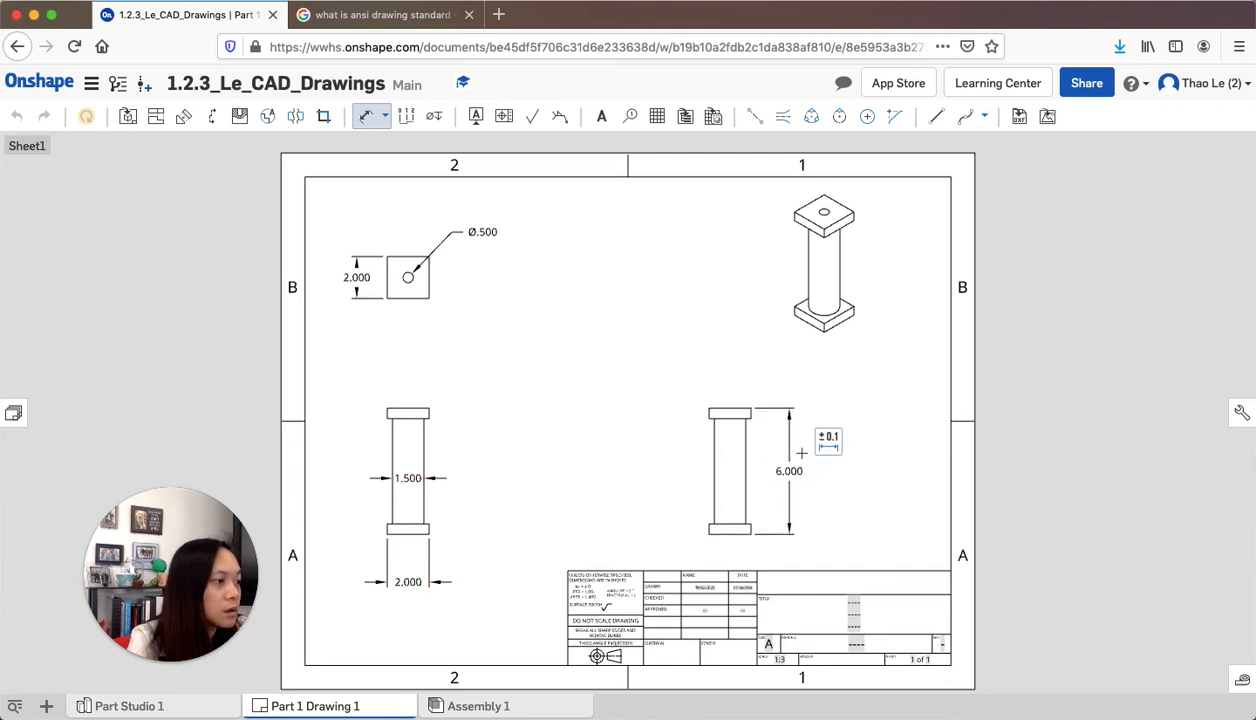
# Dimension the column's height between the two plates in the right-side view, placing it inside the overall height dimension.
pyautogui.click(713, 432)
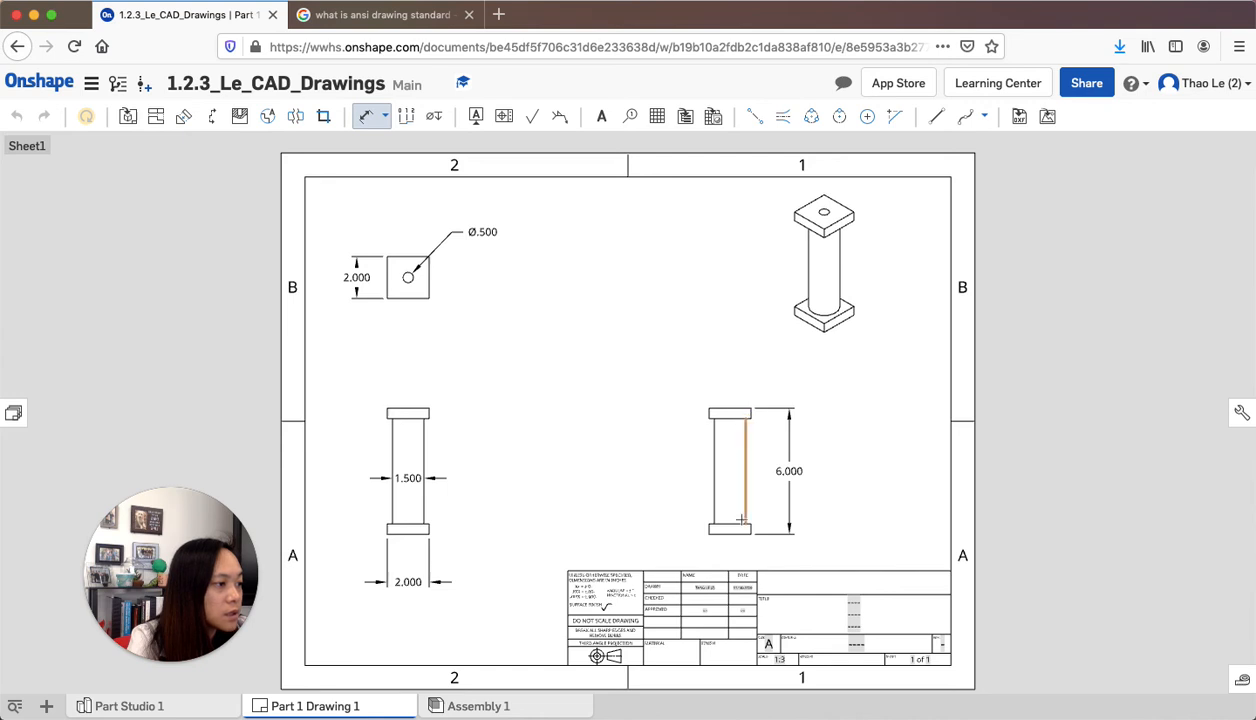
pyautogui.click(731, 422)
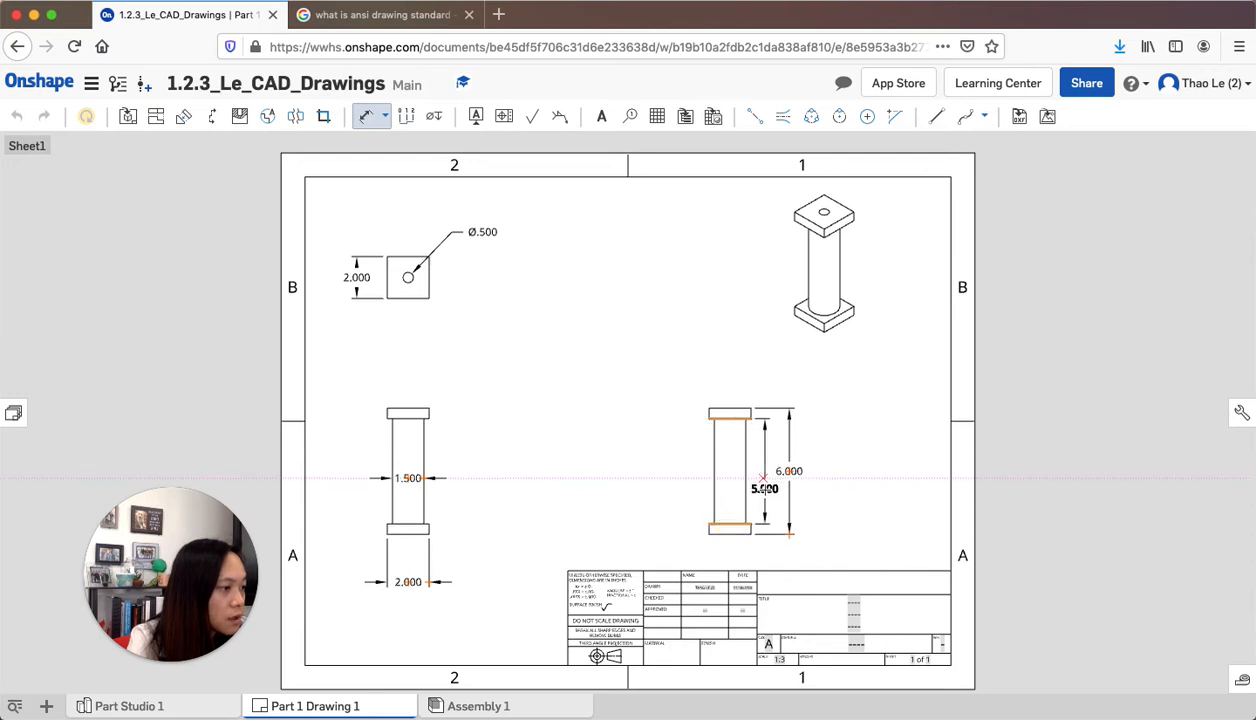
pyautogui.click(760, 490)
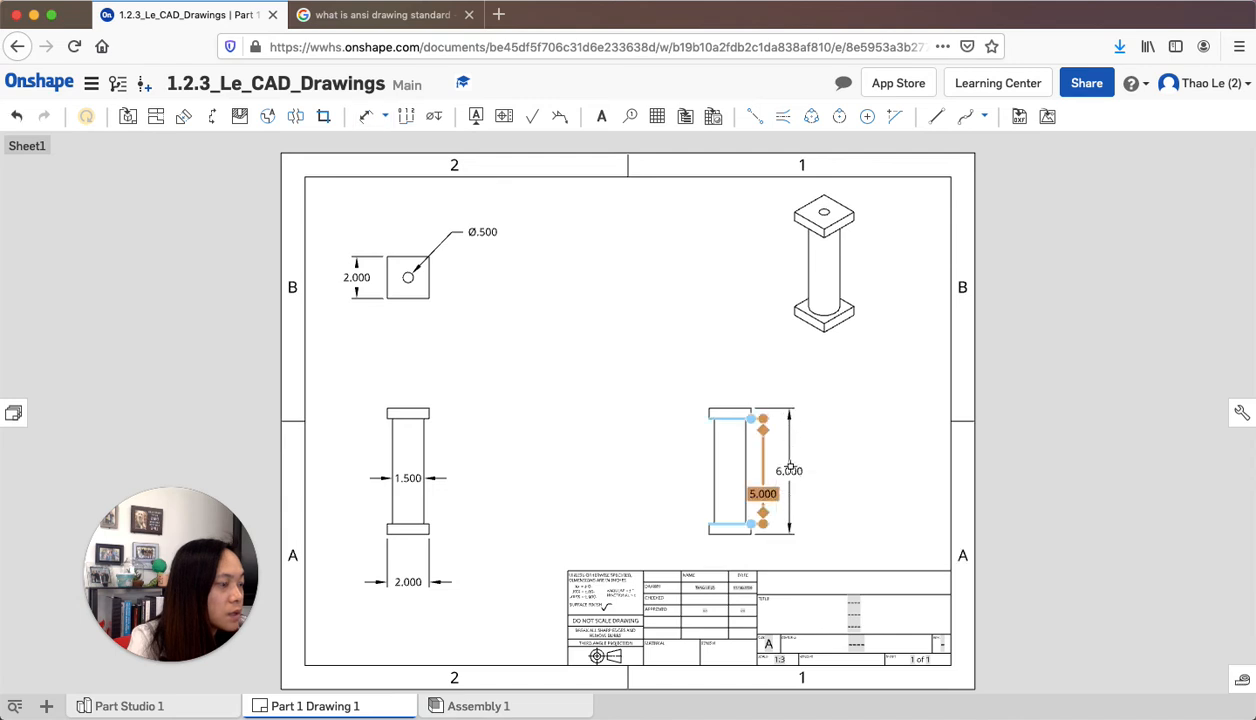
pyautogui.click(763, 496)
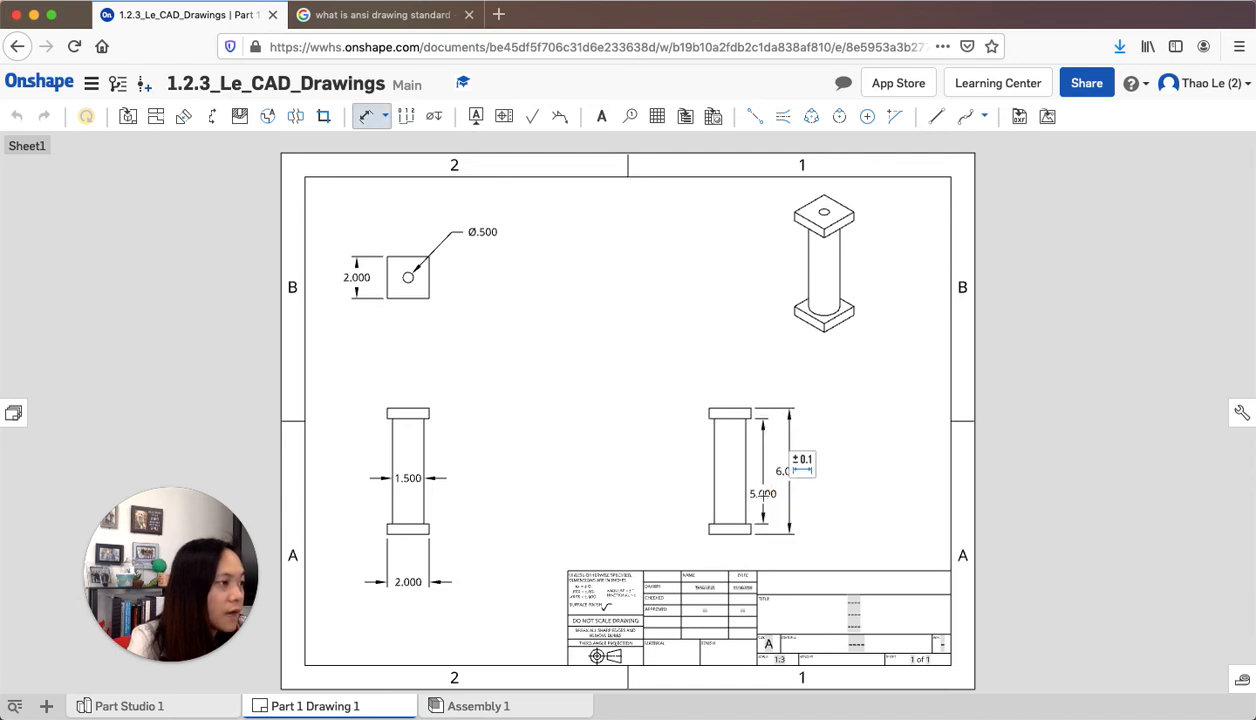
# Reposition the column's width dimension in the front view so it sits centred across the column, slightly lower.
pyautogui.click(400, 479)
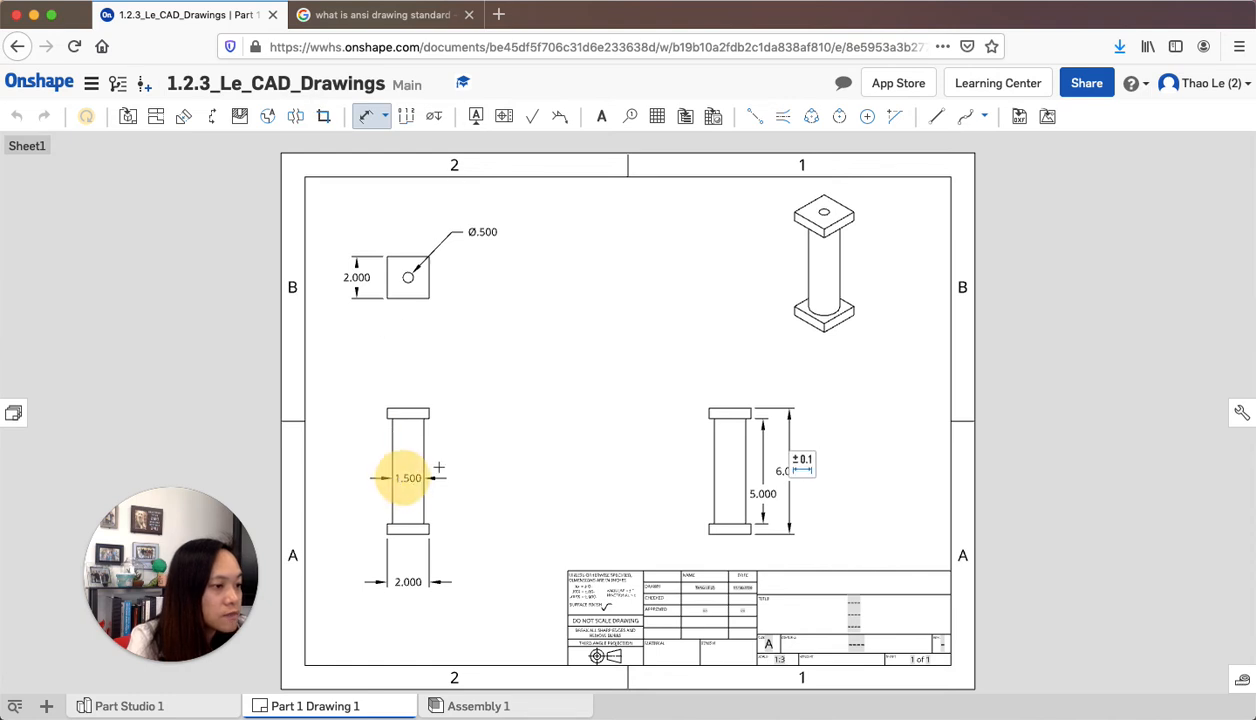
pyautogui.click(432, 470)
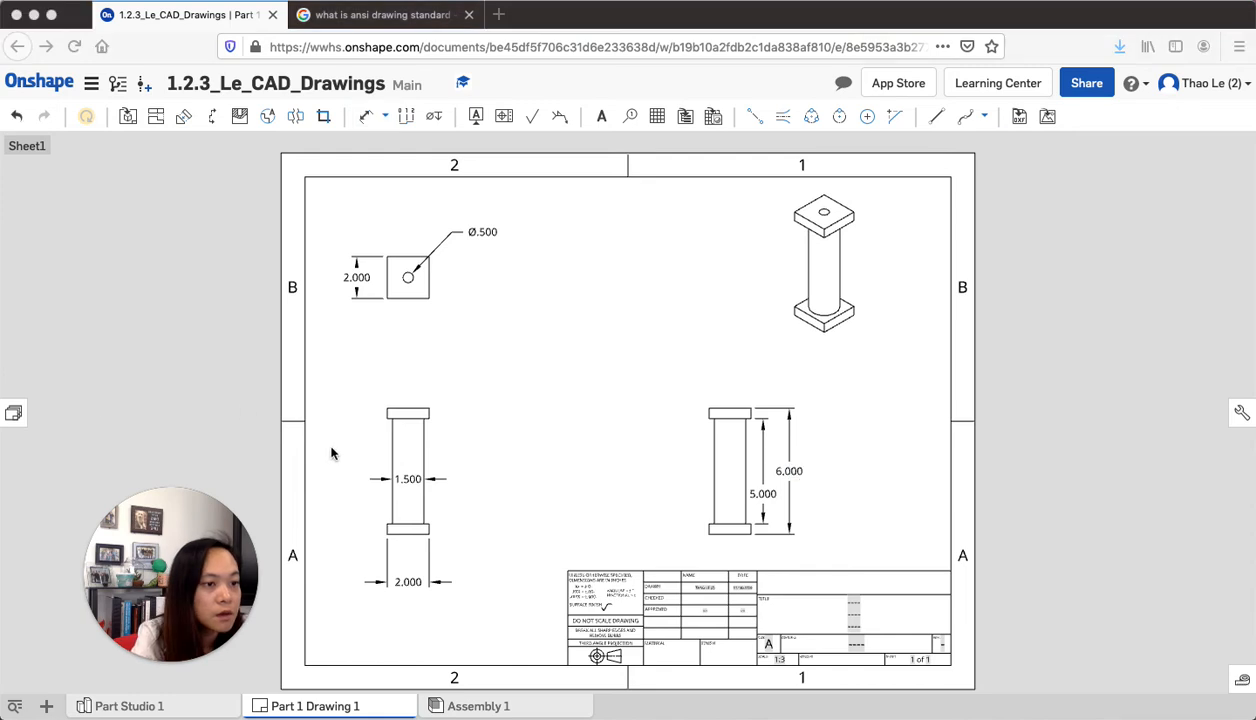
pyautogui.click(410, 480)
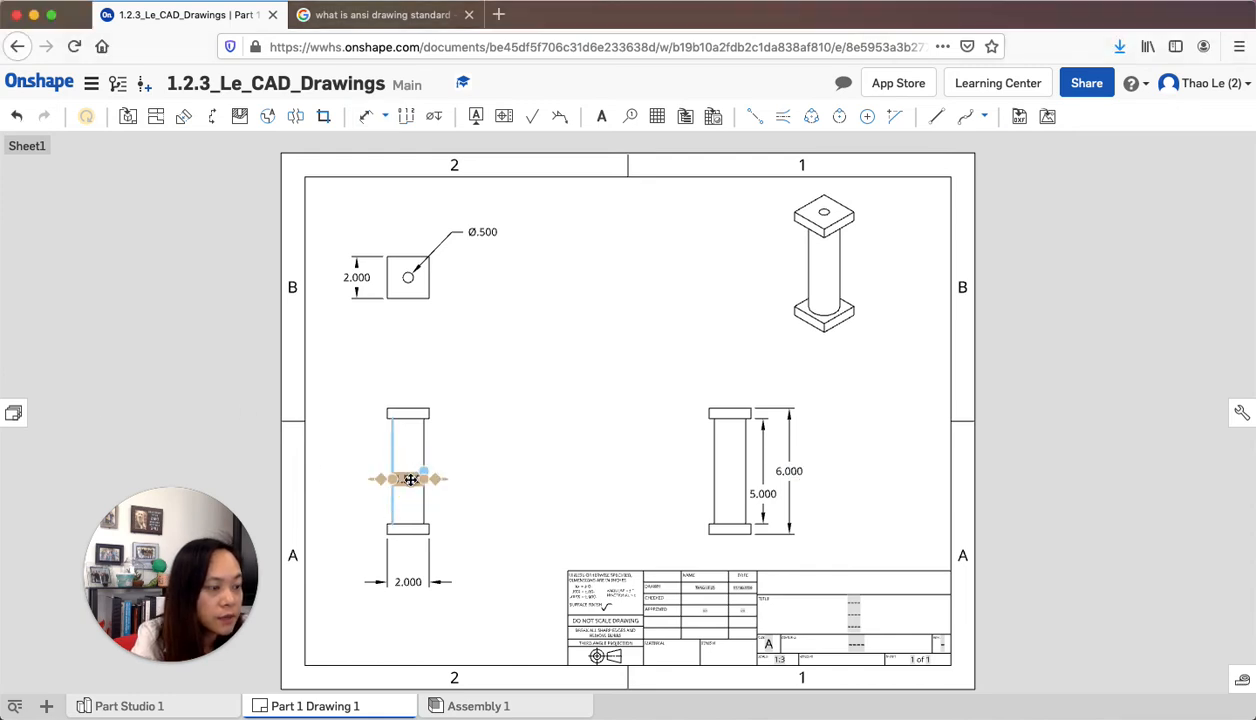
pyautogui.moveTo(410, 479); pyautogui.dragTo(435, 490)
pyautogui.moveTo(485, 473); pyautogui.dragTo(409, 479)
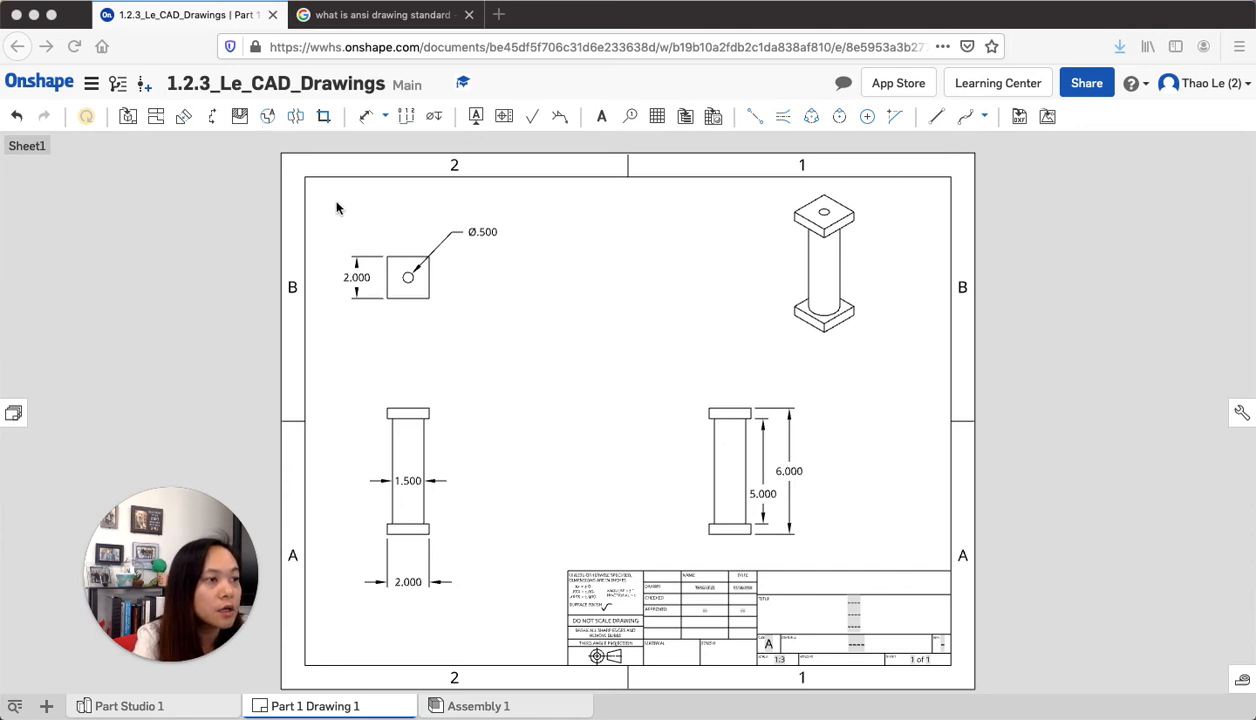
pyautogui.click(266, 205)
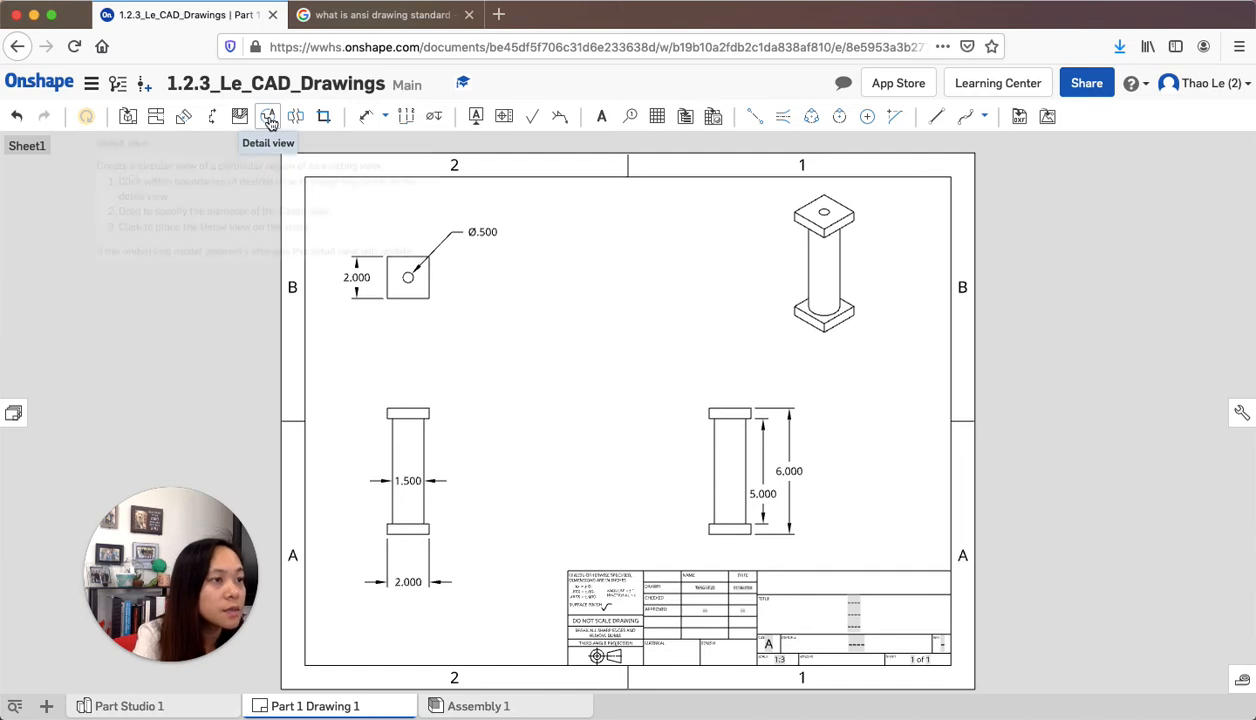
# Create a 1:3 (Sheet) detail view of the top plate's upper-right corner in the front view, placed between the top and front views.
pyautogui.click(269, 118)
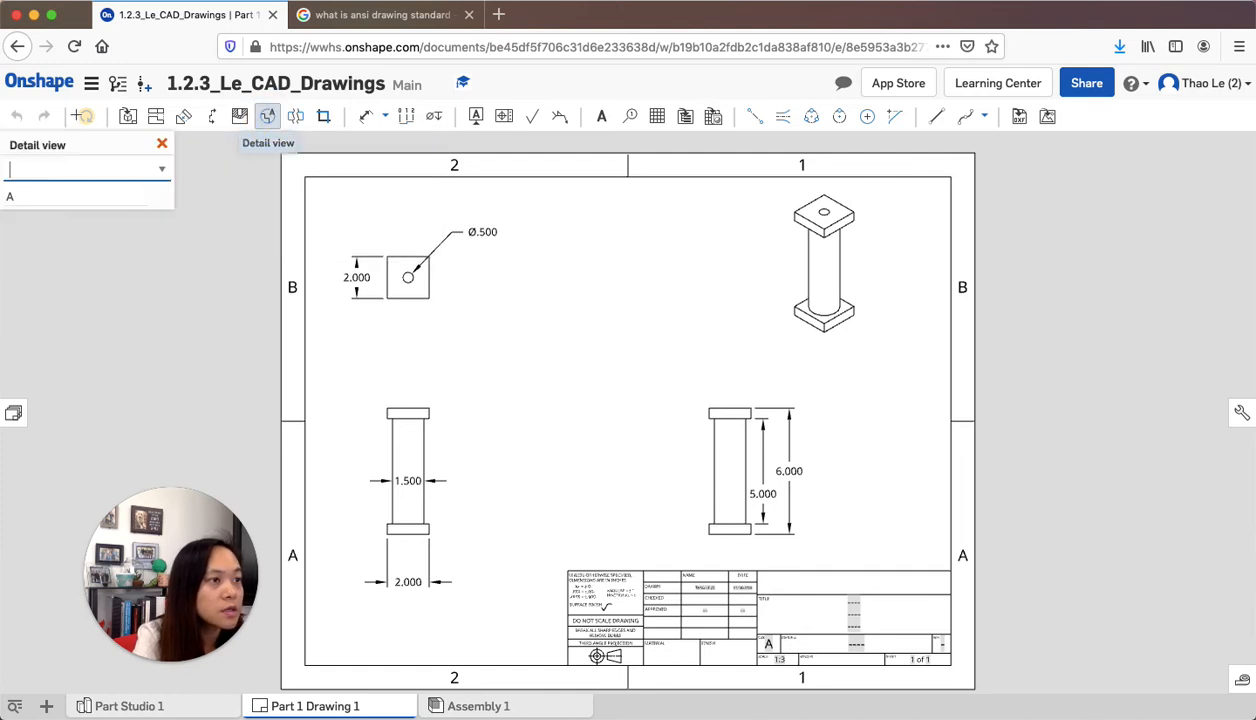
pyautogui.click(160, 168)
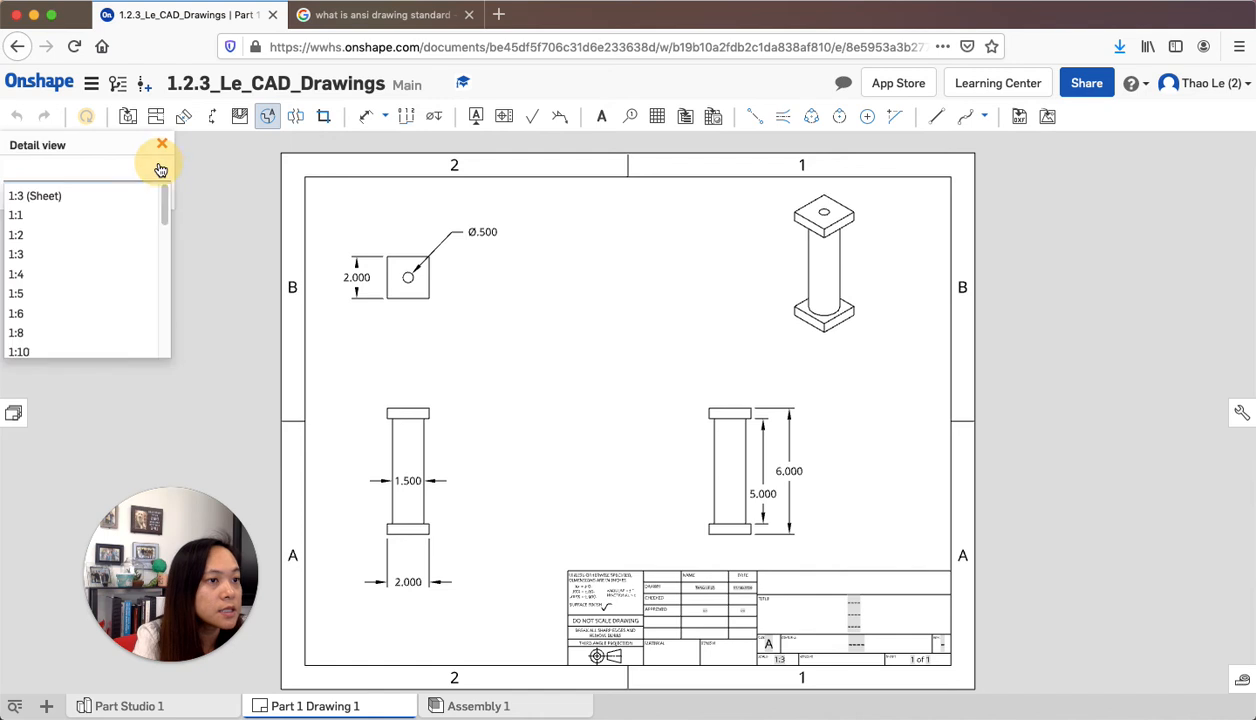
pyautogui.click(35, 199)
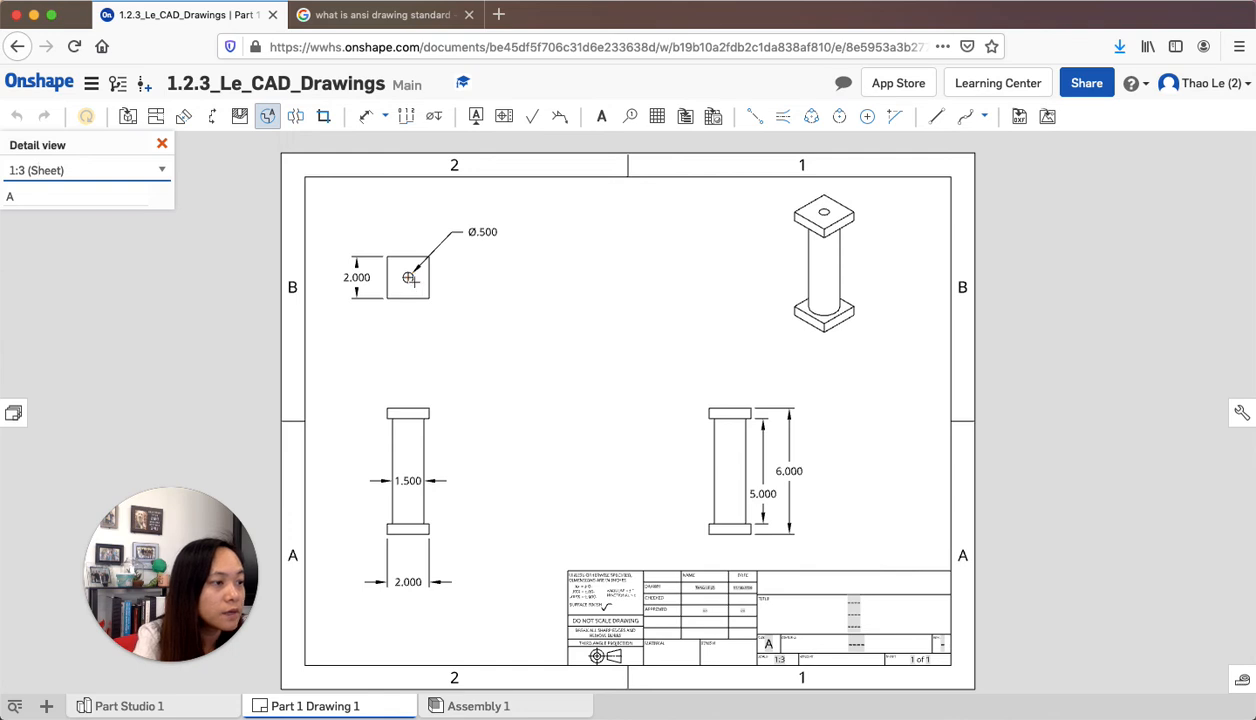
pyautogui.click(428, 410)
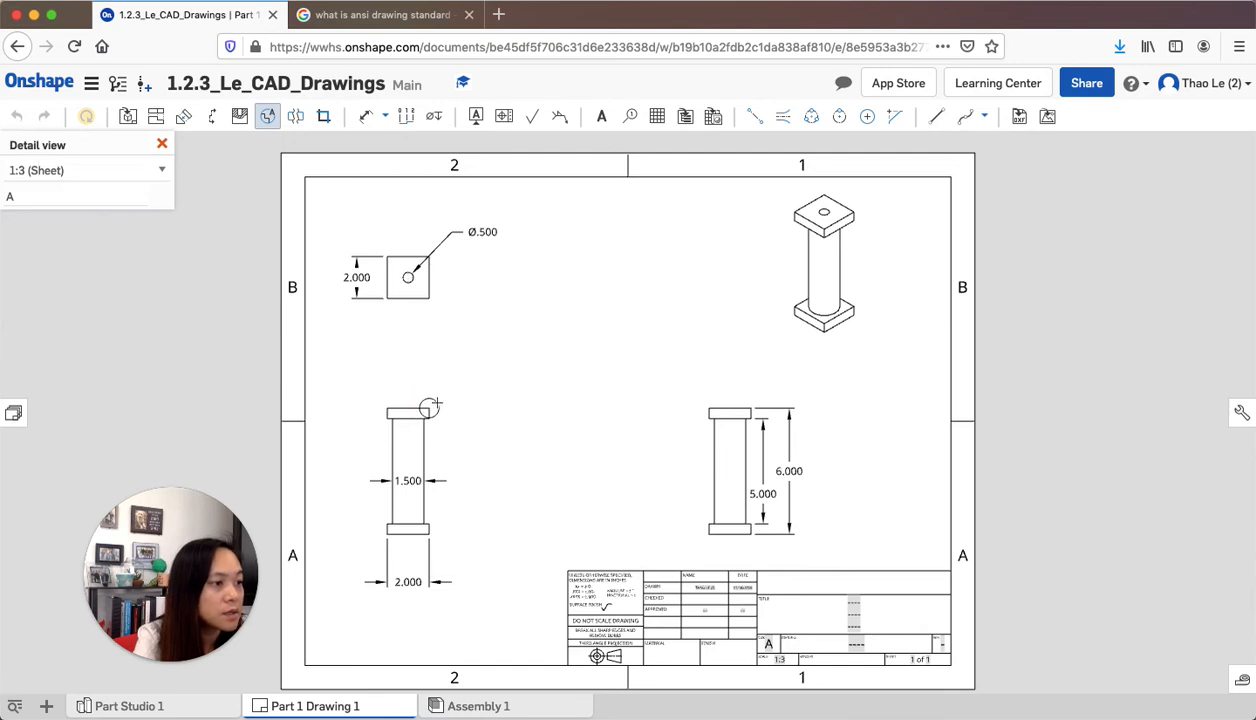
pyautogui.click(430, 407)
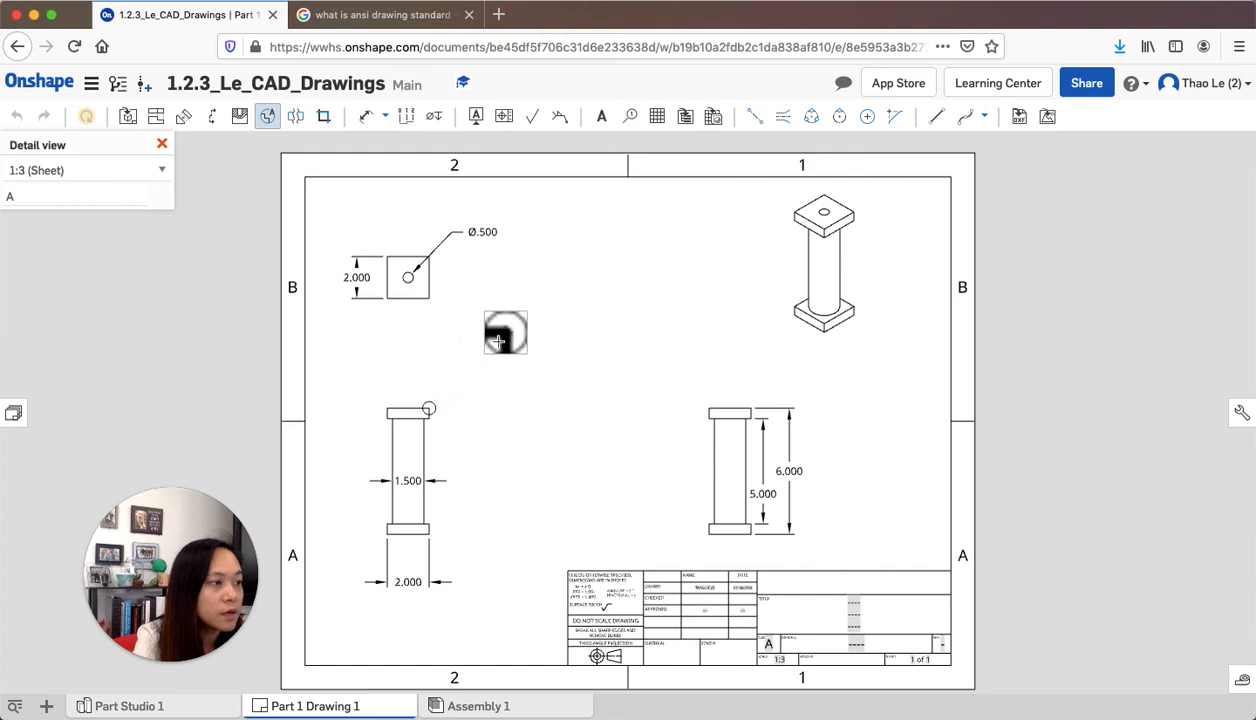
pyautogui.click(485, 358)
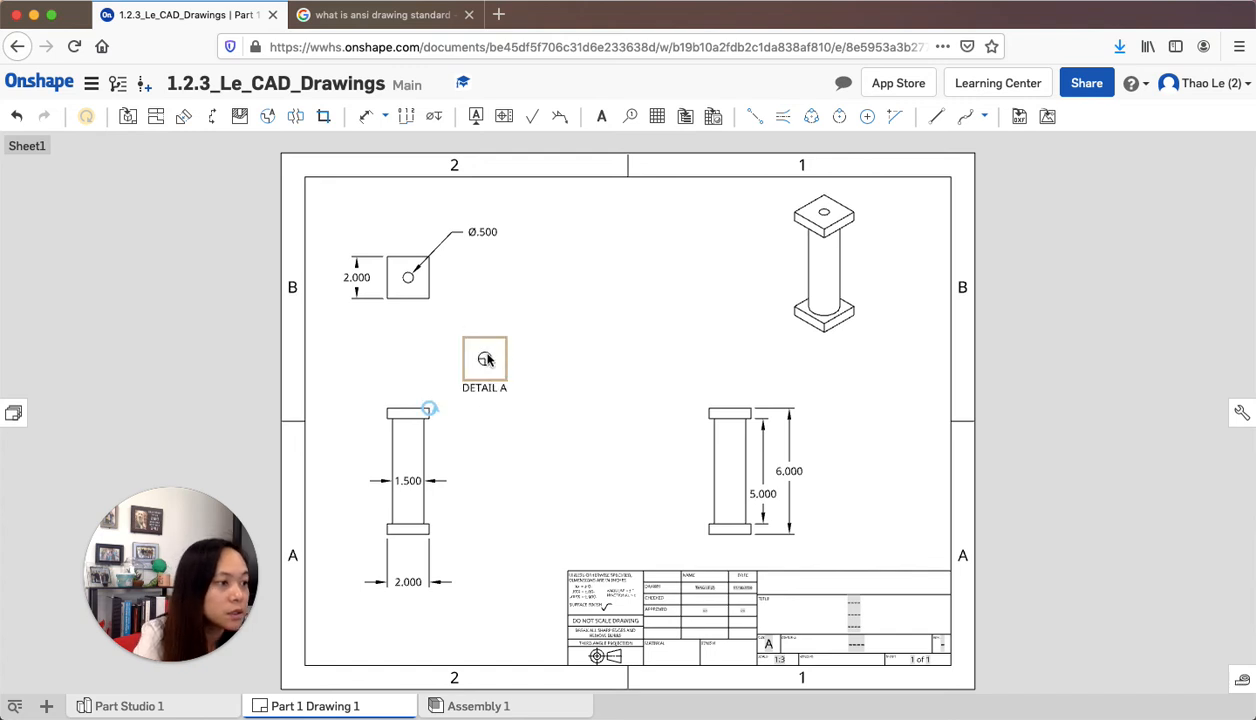
# Open the view properties of Detail A and set its scale to 1:10.
pyautogui.click(493, 388)
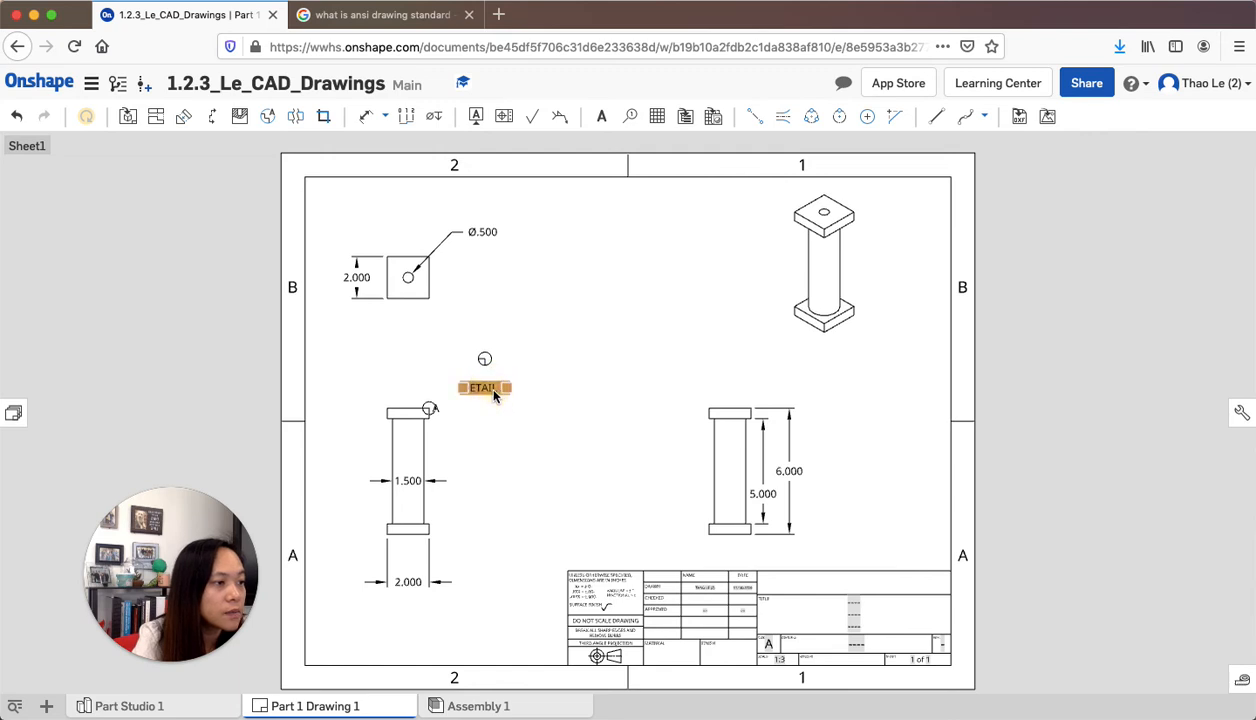
pyautogui.doubleClick(476, 392)
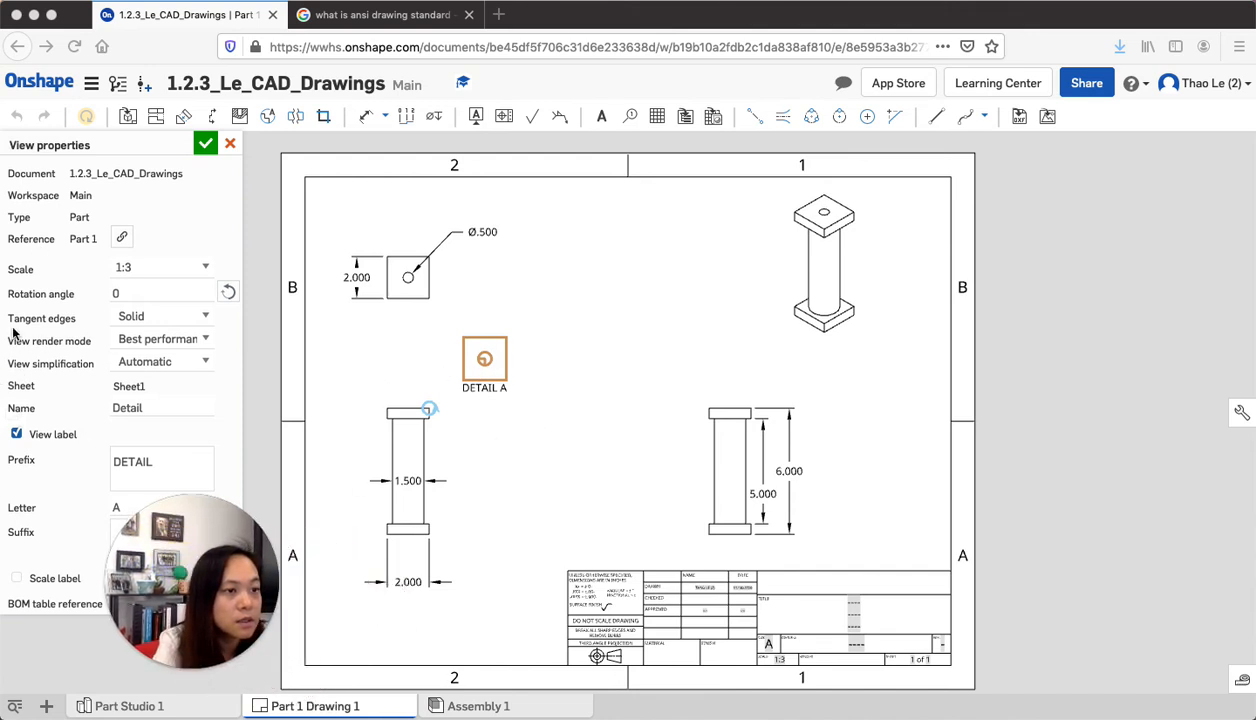
pyautogui.click(206, 268)
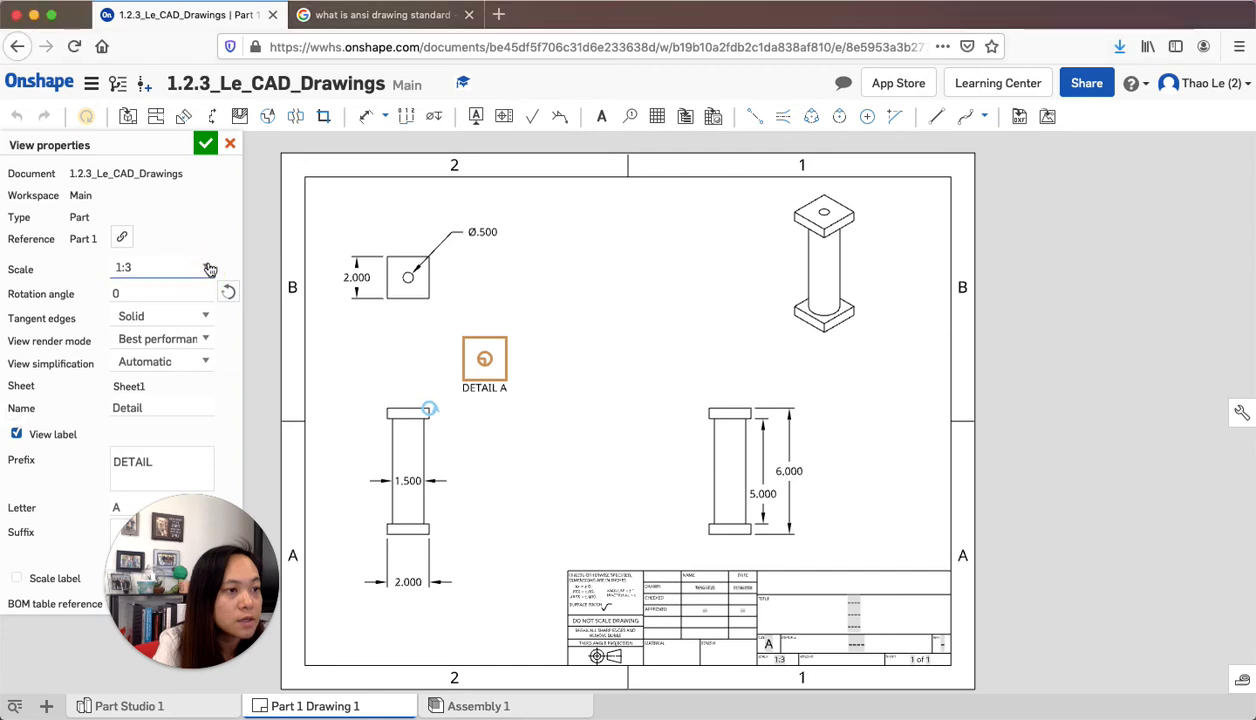
pyautogui.click(207, 268)
pyautogui.click(160, 408)
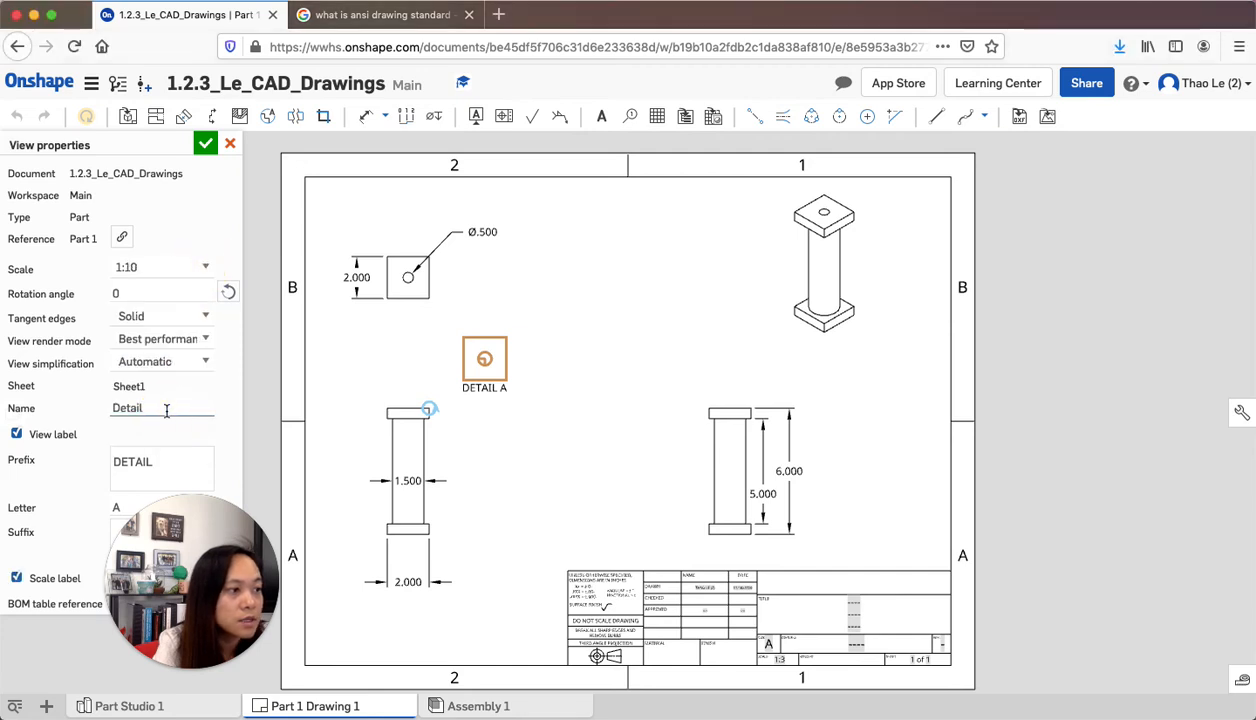
# Enlarge Detail A by changing its view scale to 4:1.
pyautogui.click(207, 266)
pyautogui.scroll(-10, 190, 360)
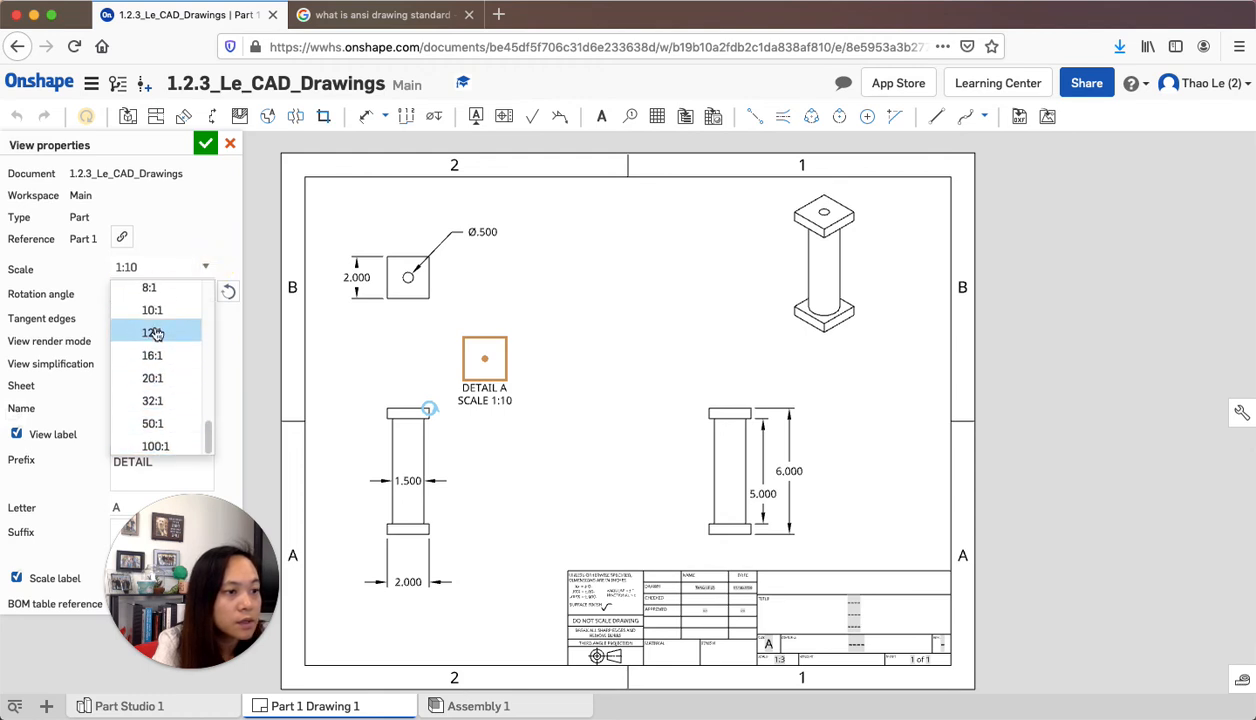
pyautogui.scroll(3, 157, 330)
pyautogui.scroll(-2, 154, 427)
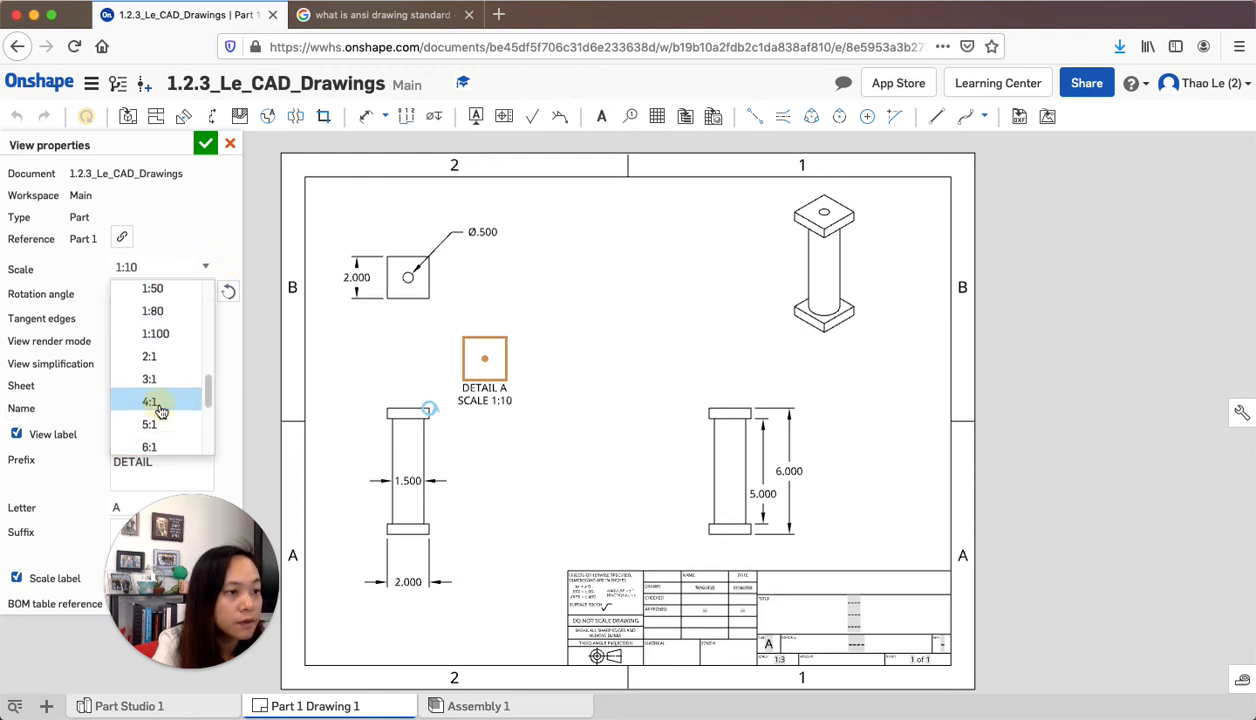
pyautogui.click(160, 408)
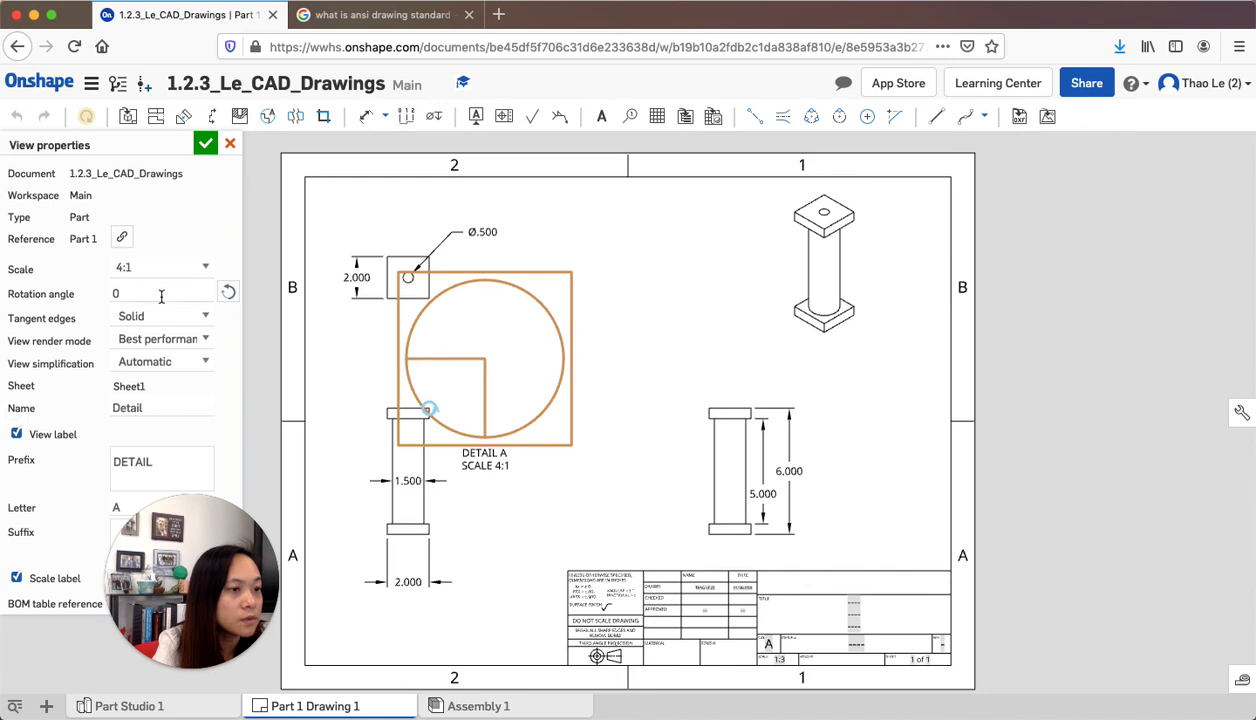
# Reduce the scale of Detail A to 2:1 so it fits between the top and front views.
pyautogui.click(200, 268)
pyautogui.scroll(3, 165, 375)
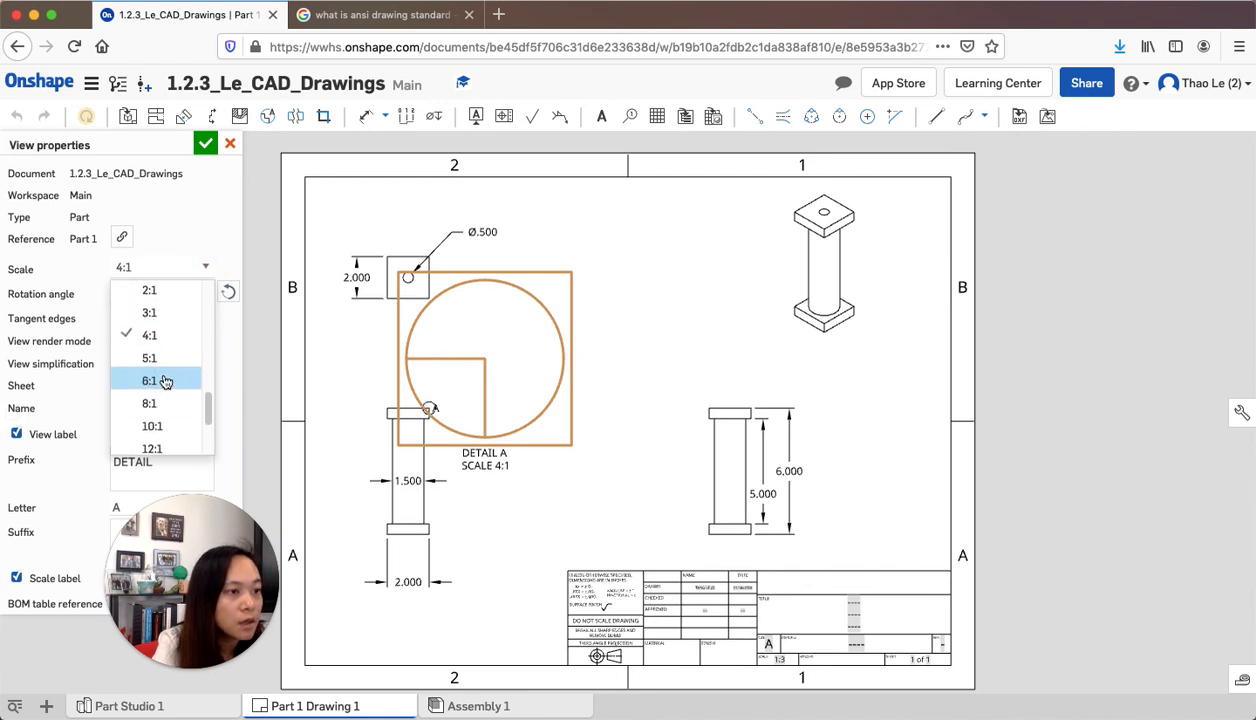
pyautogui.click(152, 346)
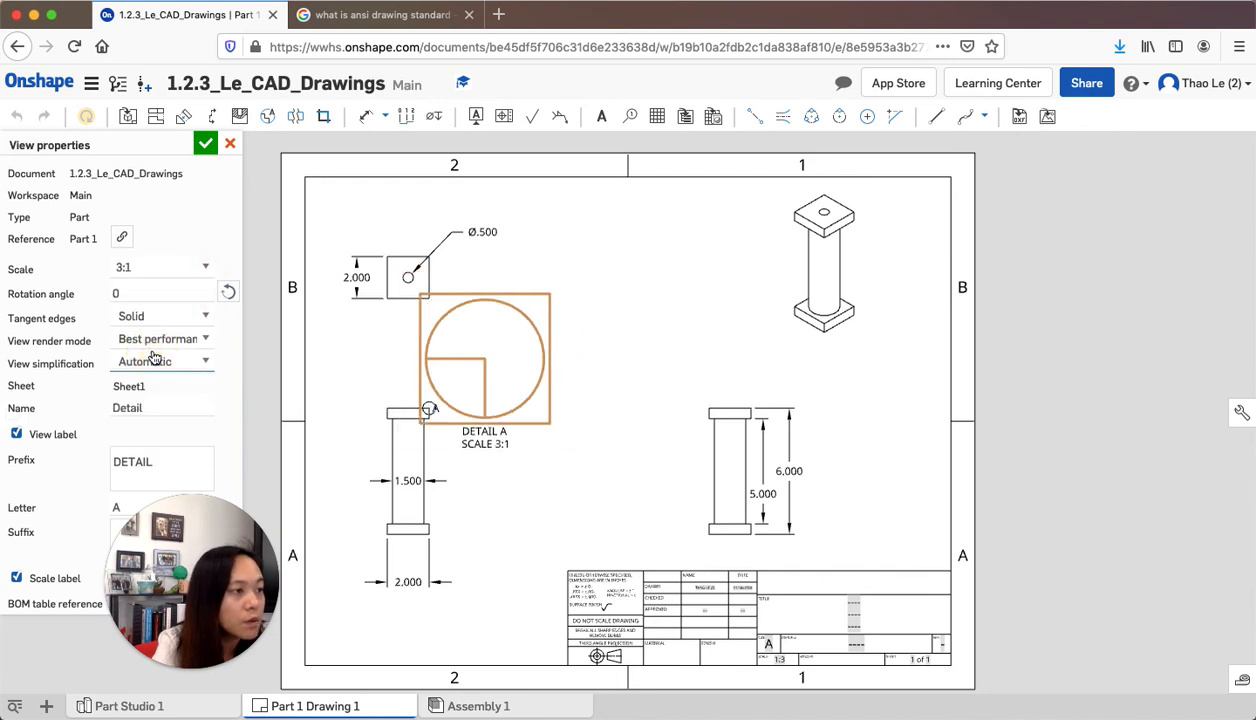
pyautogui.click(204, 267)
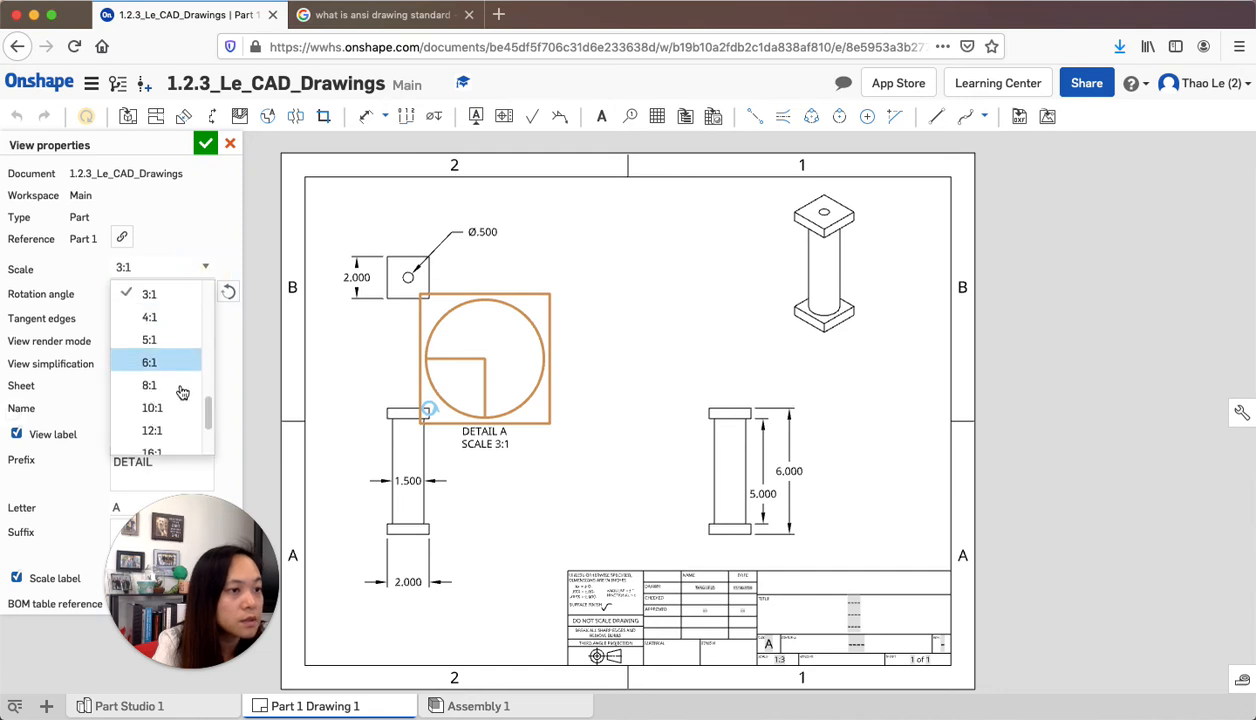
pyautogui.scroll(2, 178, 392)
pyautogui.click(156, 338)
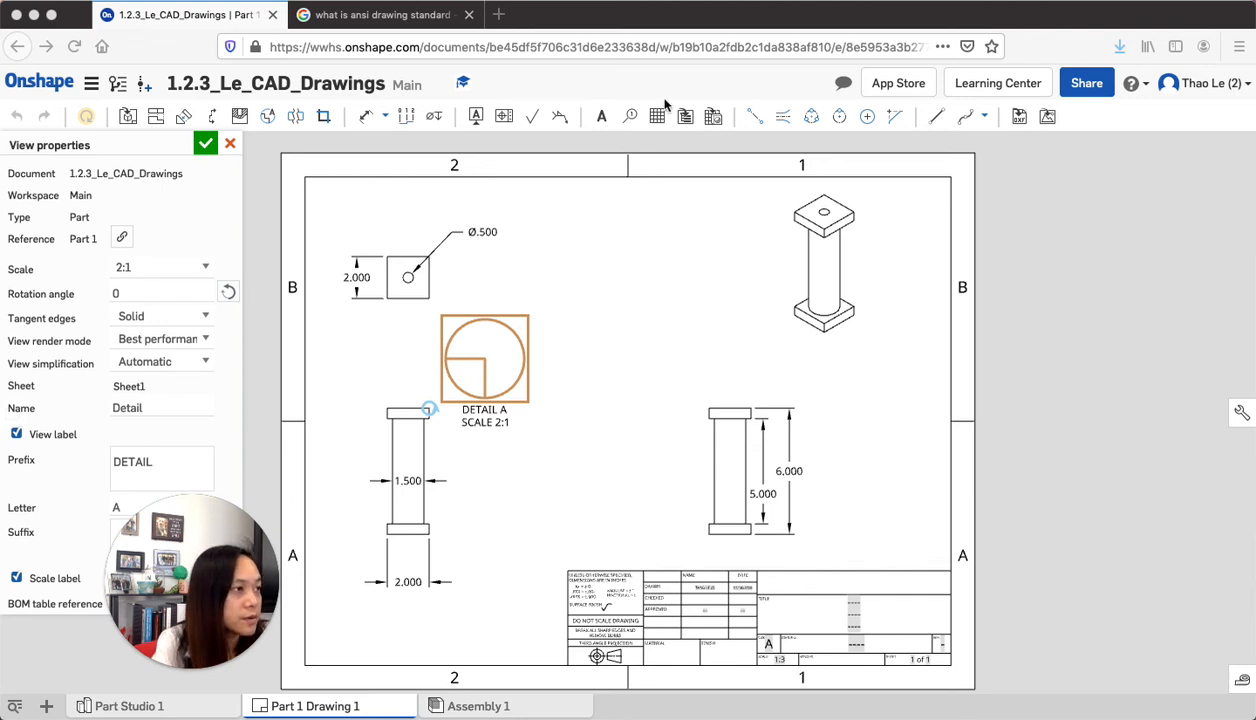
# Add a note reading "This is the corner" directly beneath the Detail A scale label.
pyautogui.click(601, 116)
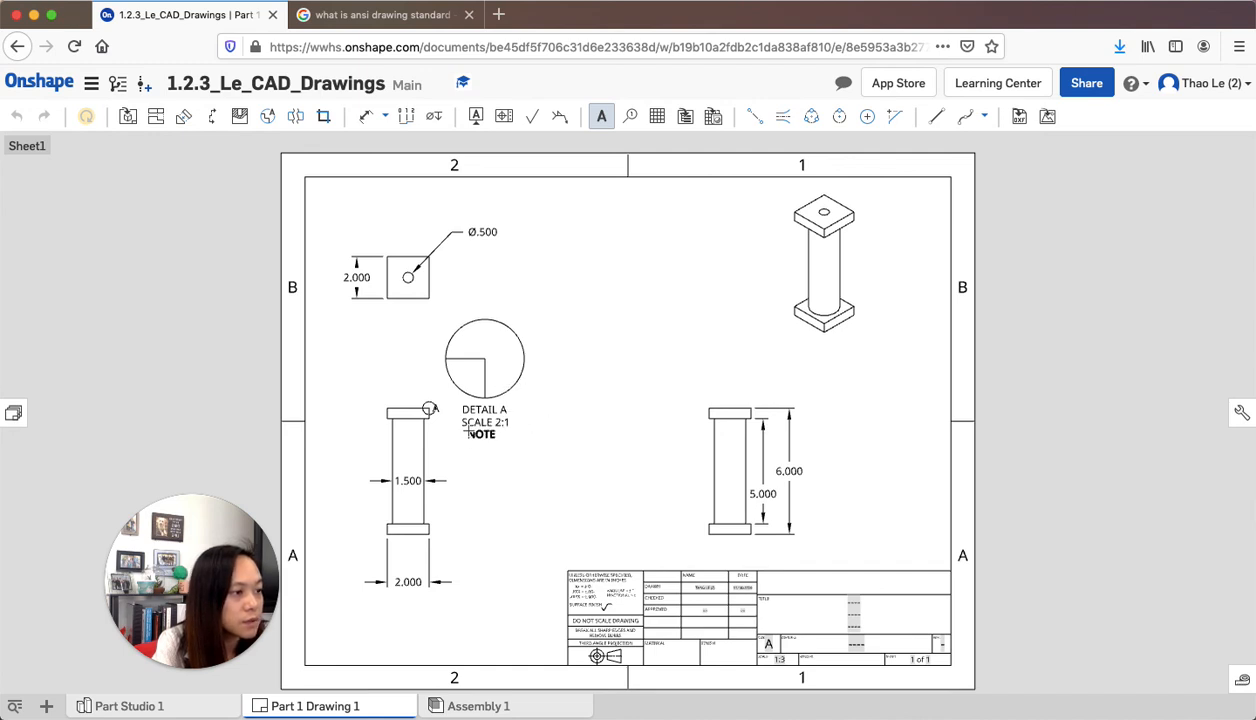
pyautogui.click(482, 434)
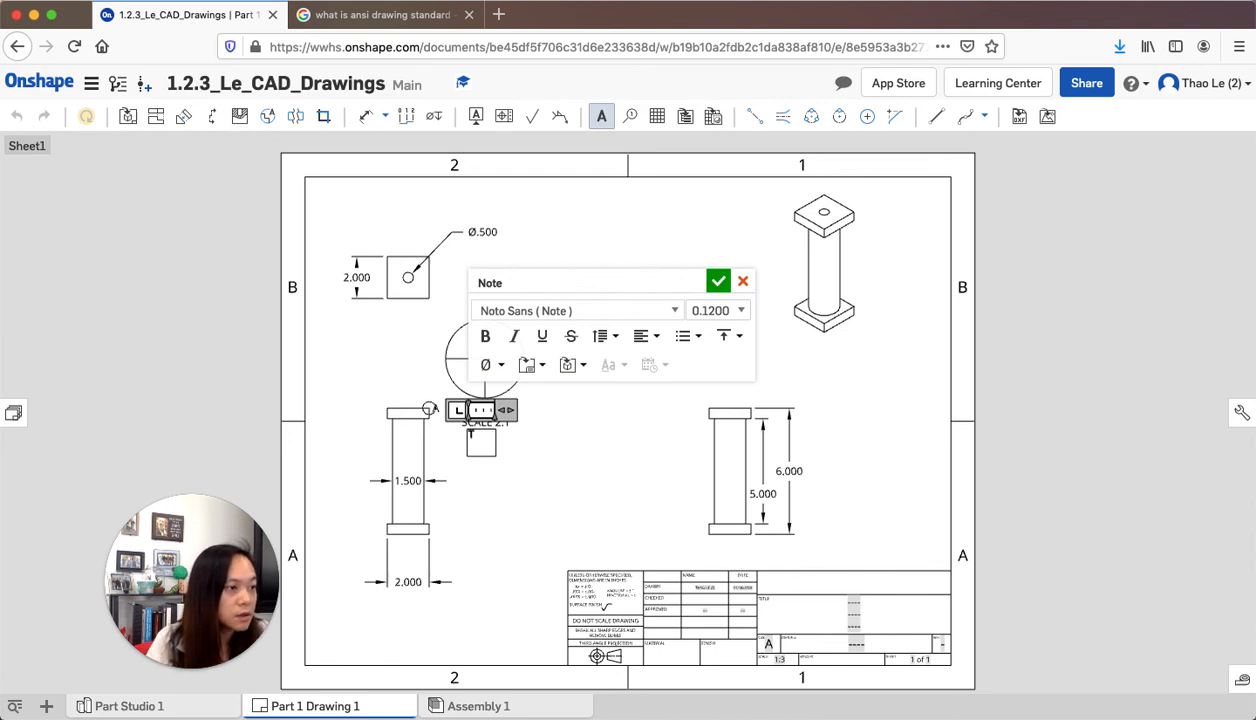
pyautogui.click(480, 440)
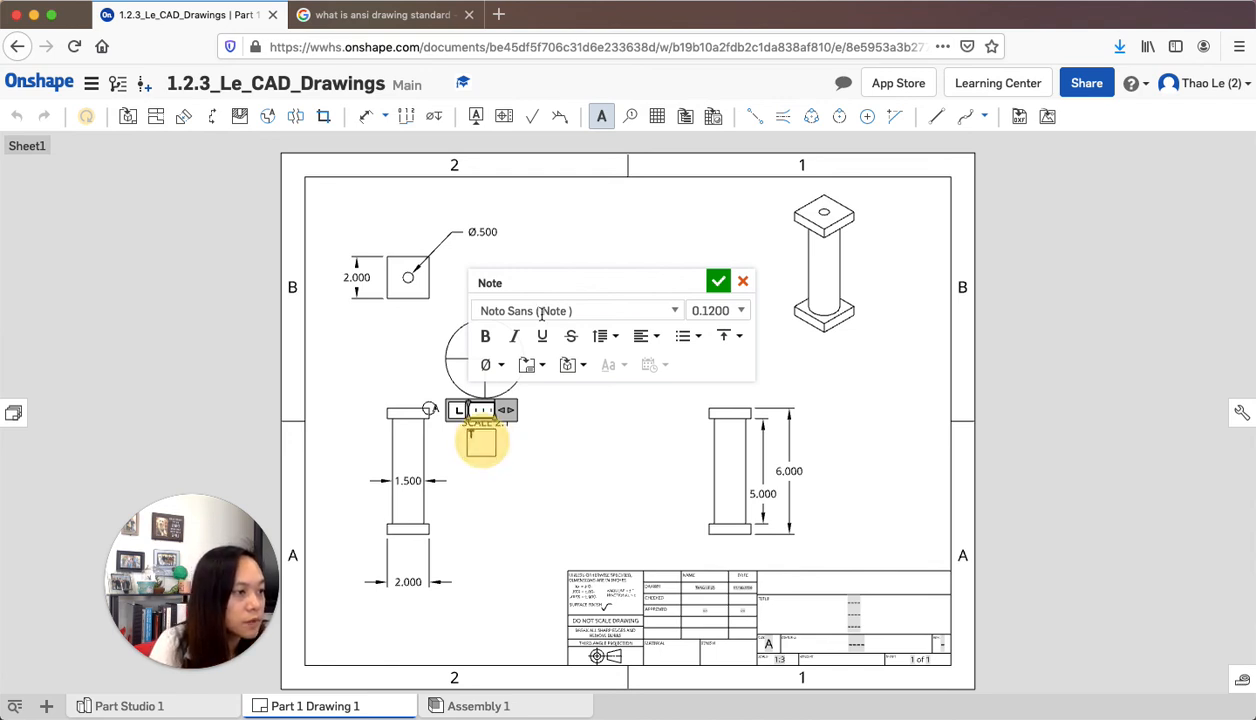
pyautogui.moveTo(552, 280); pyautogui.dragTo(632, 226)
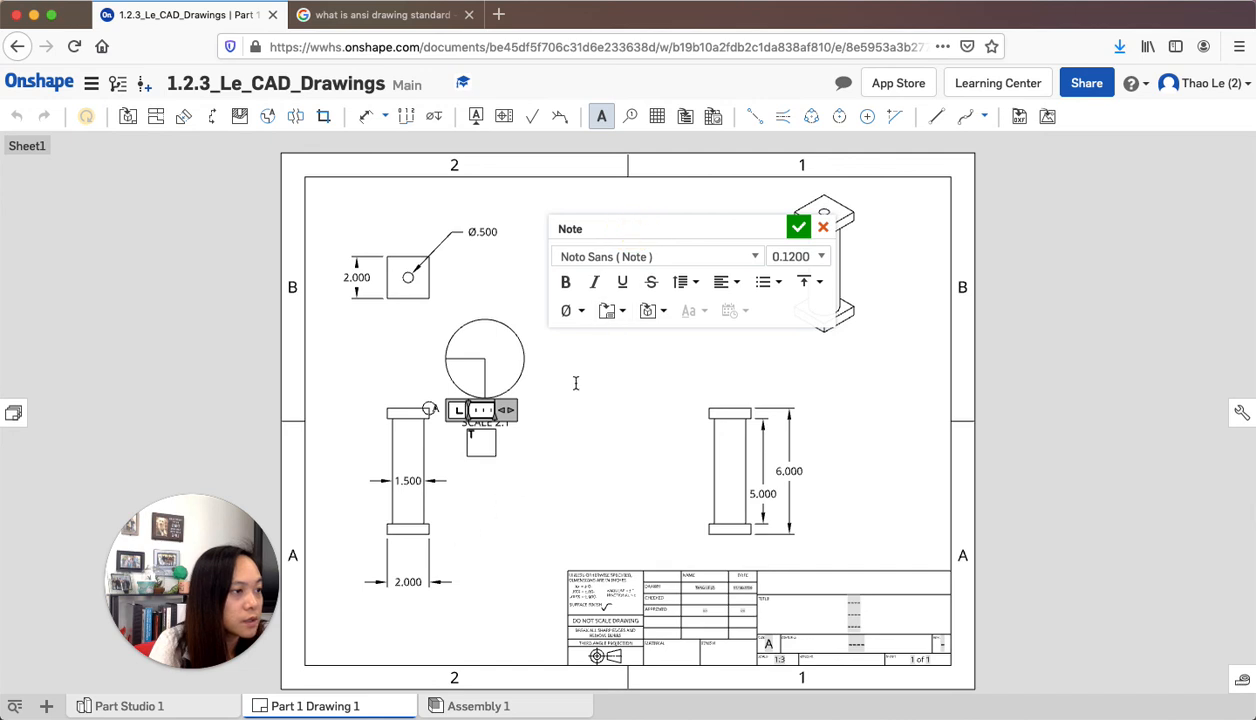
pyautogui.write('This is the corner')
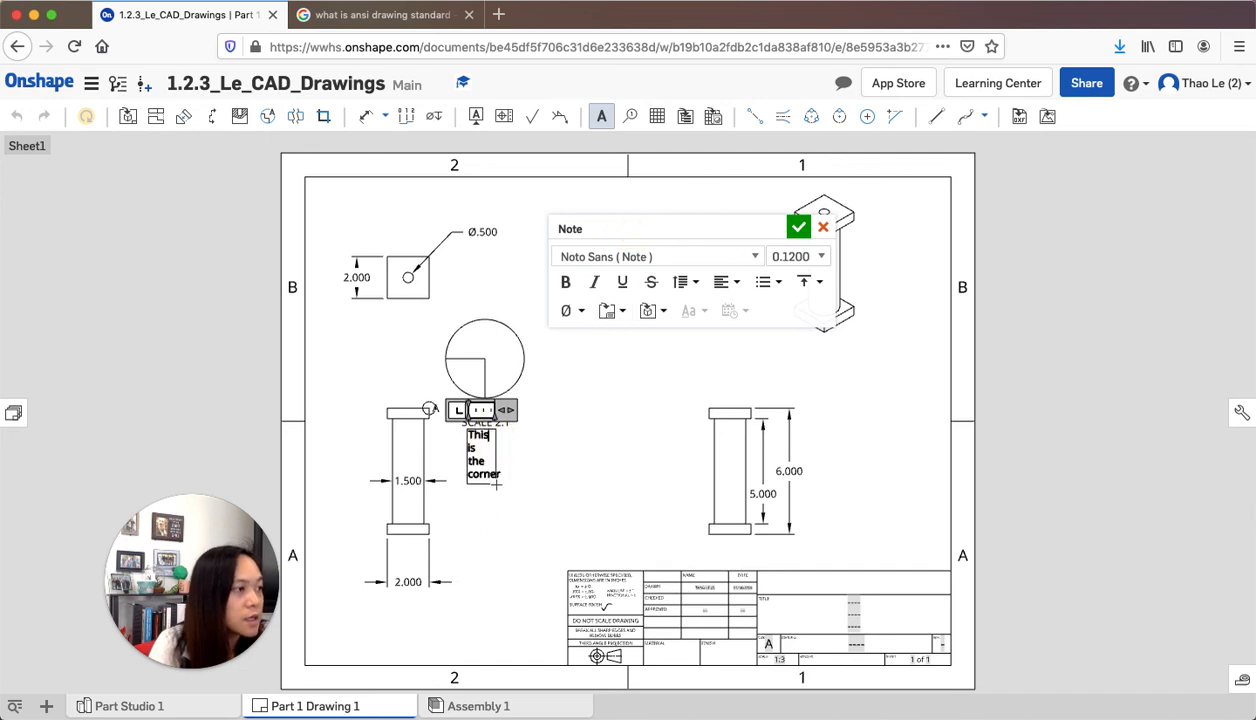
pyautogui.click(492, 462)
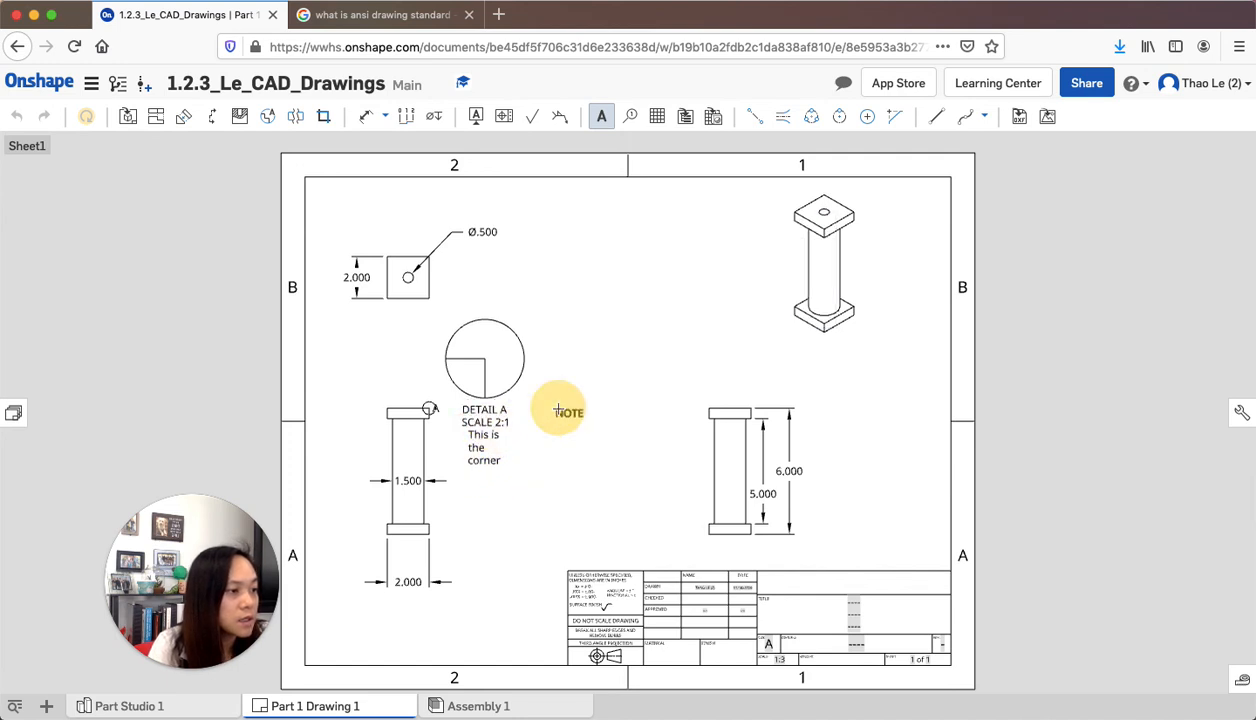
pyautogui.click(568, 425)
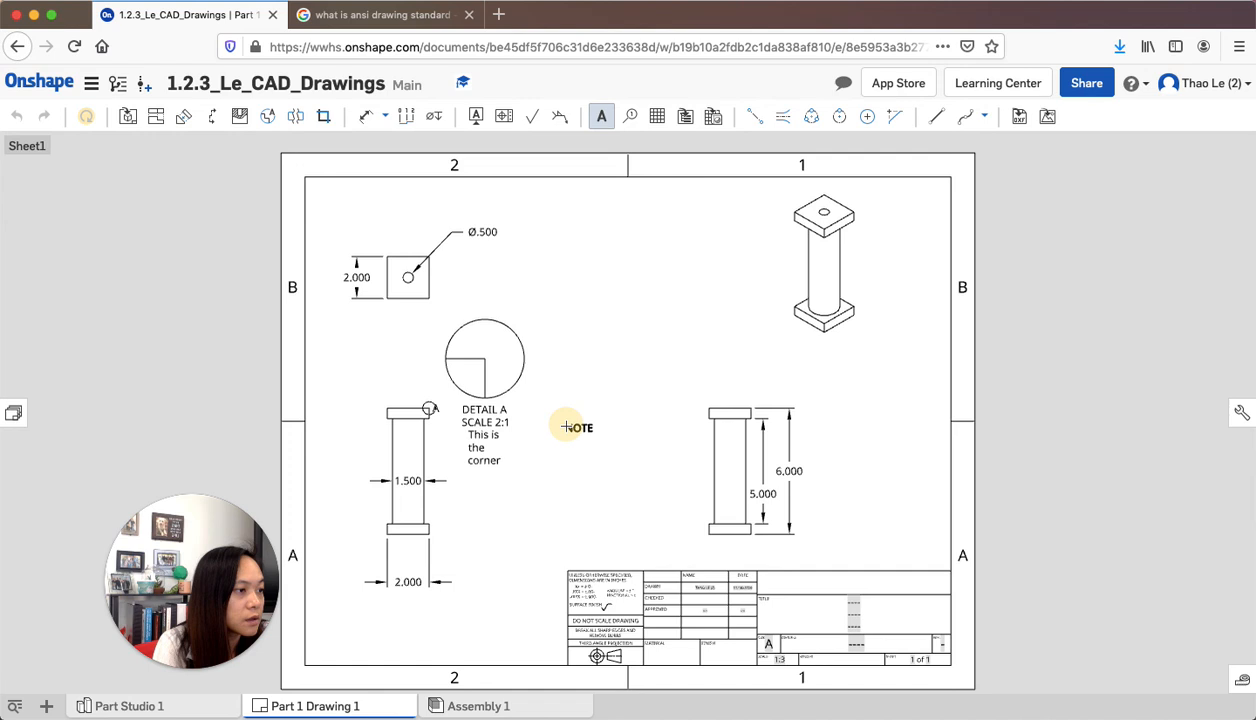
pyautogui.click(840, 276)
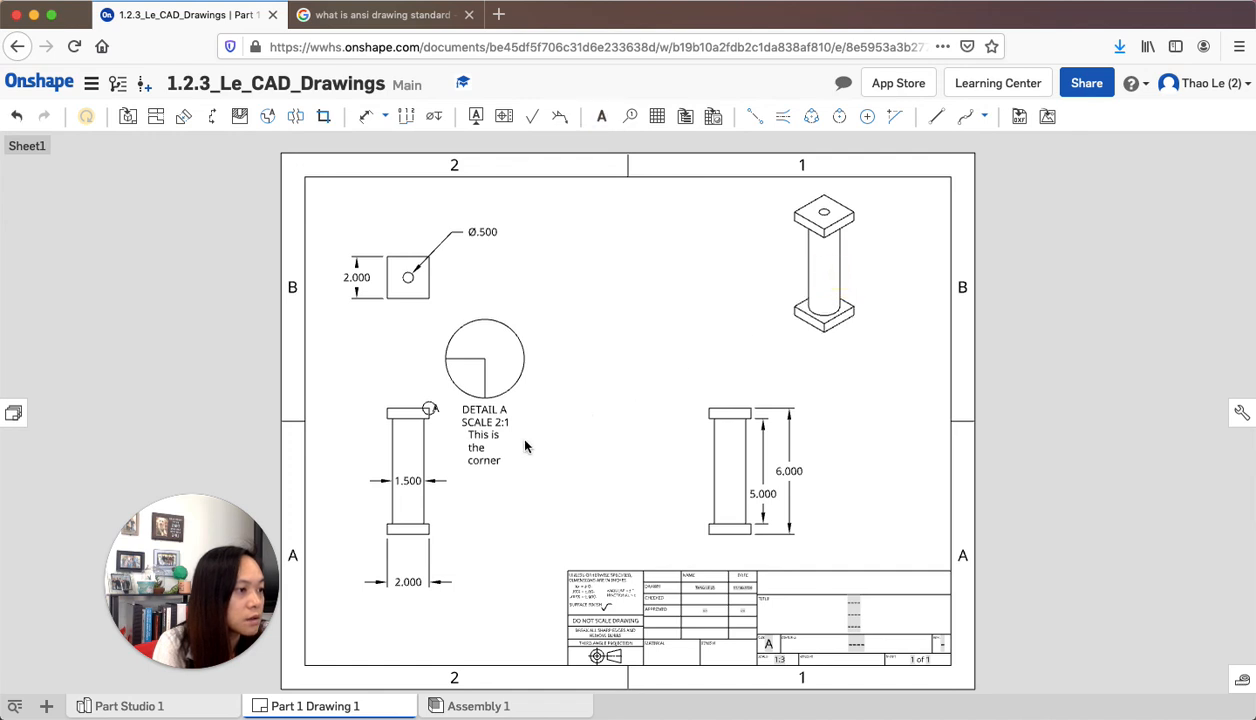
# Replace the text of the note under Detail A with "This is the 90 degree corner.".
pyautogui.doubleClick(481, 452)
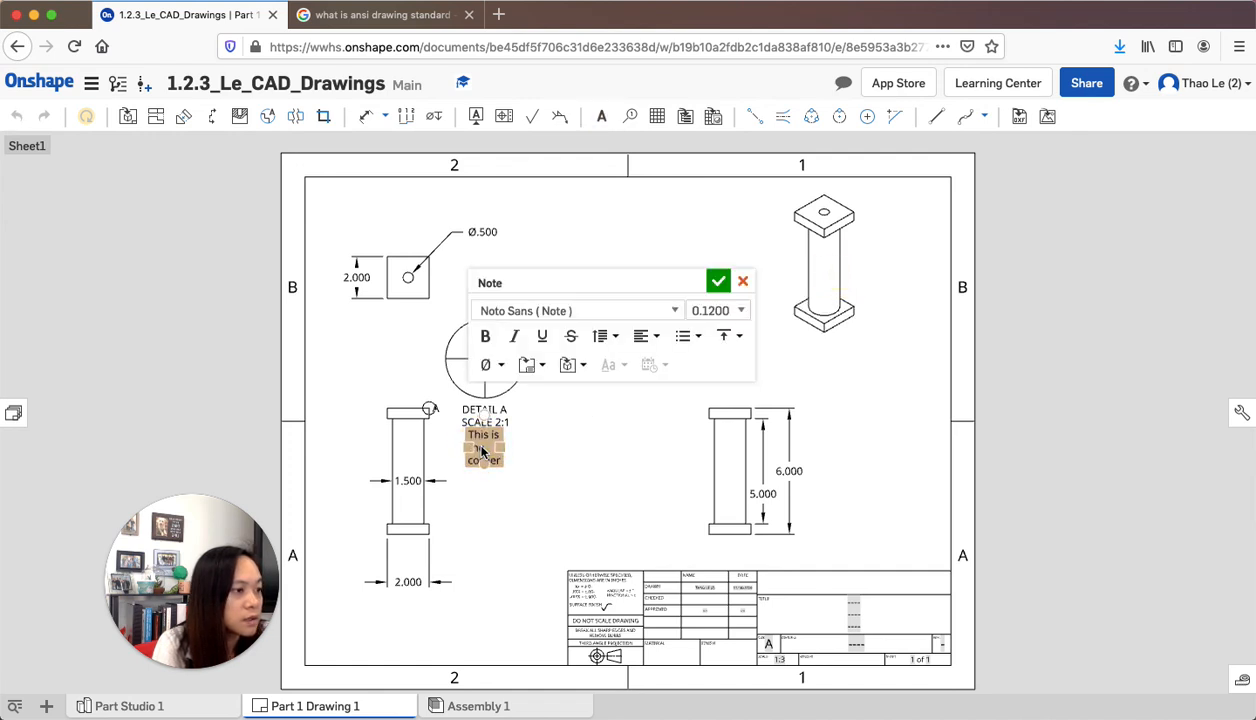
pyautogui.moveTo(485, 452); pyautogui.dragTo(484, 437)
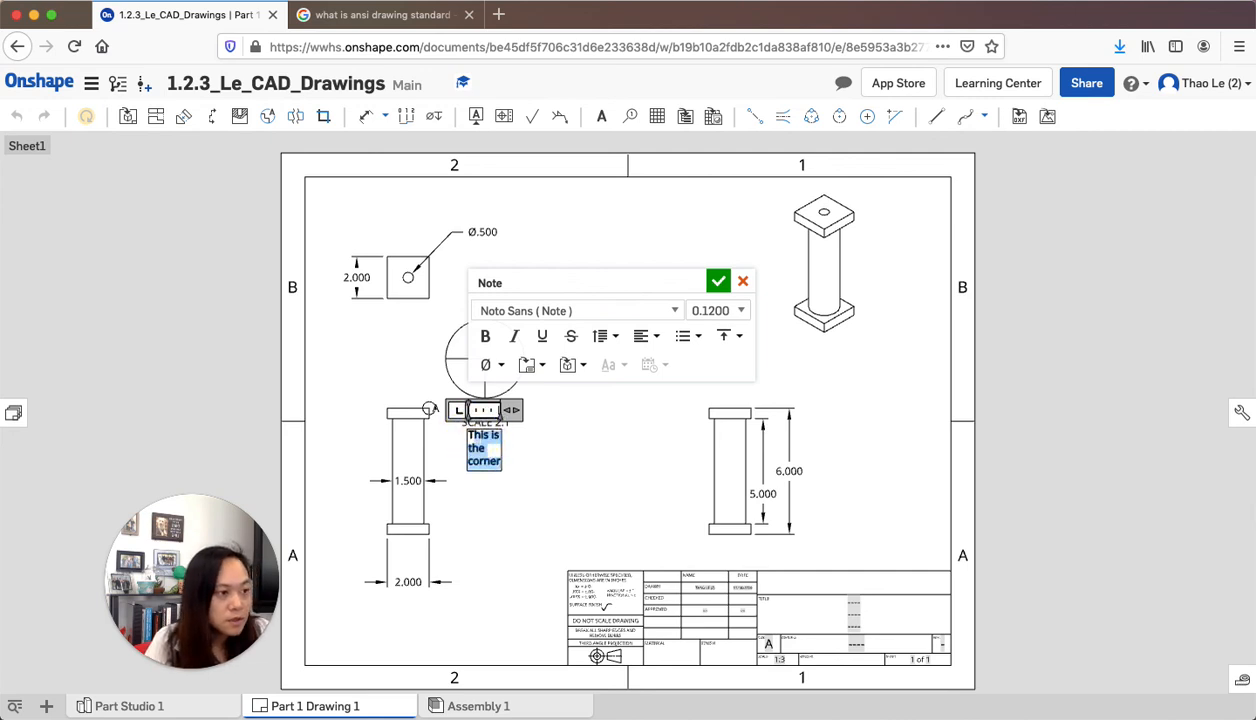
pyautogui.write('T')
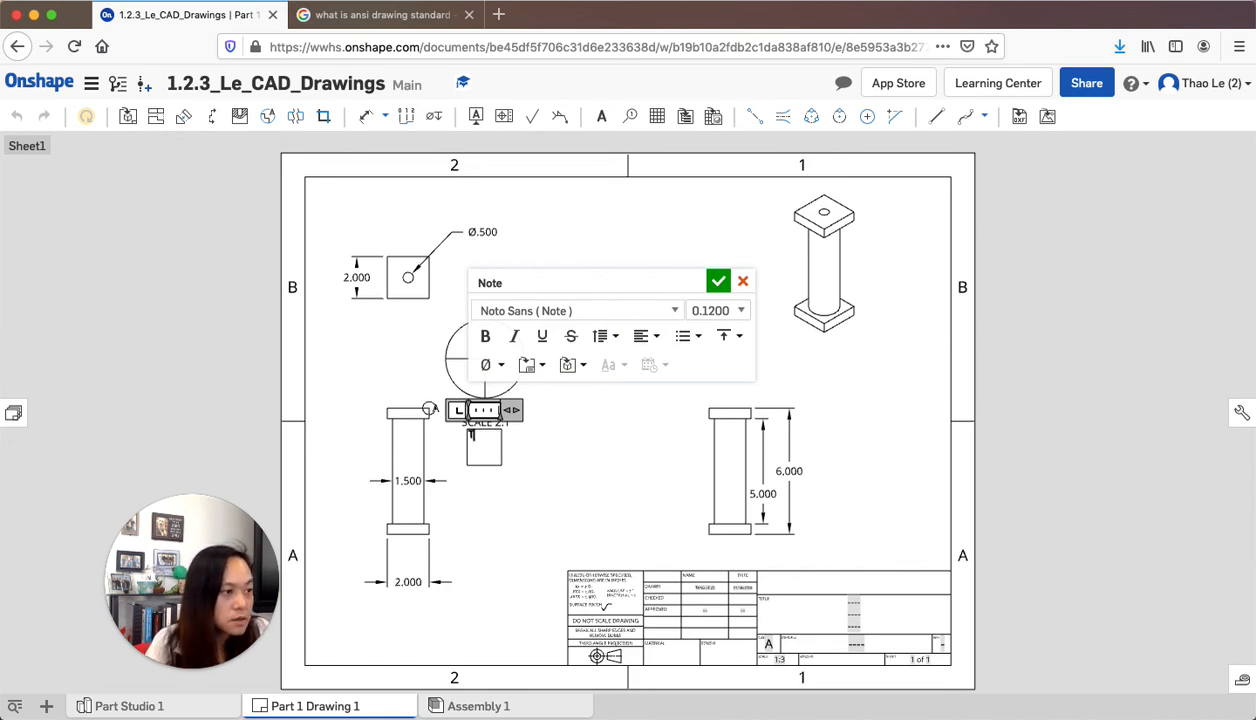
pyautogui.write('hThis is ')
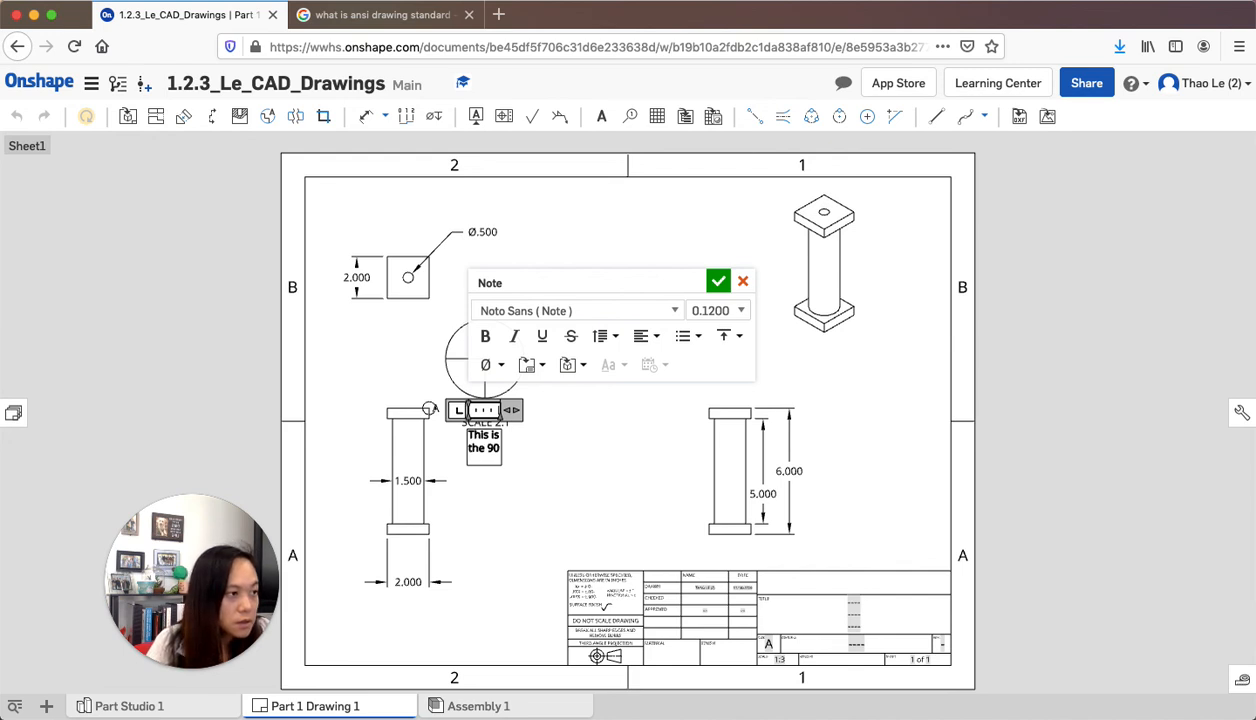
pyautogui.write('the 90')
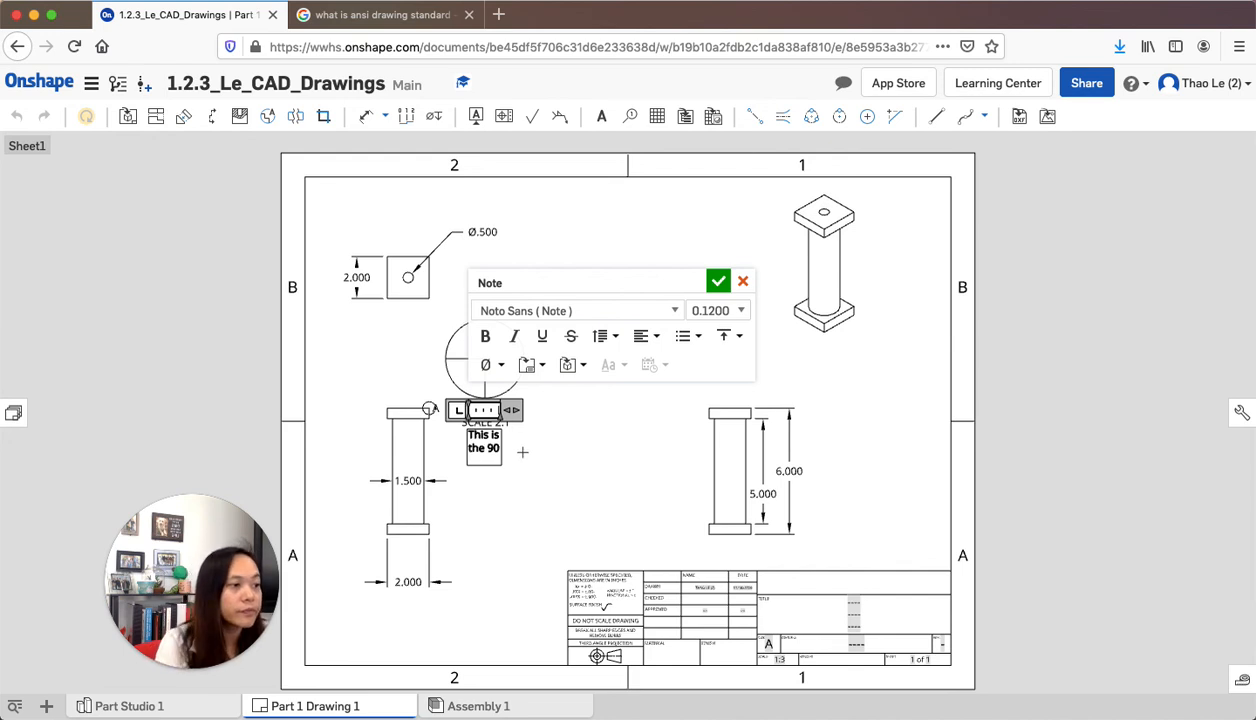
pyautogui.write(' degree corner.')
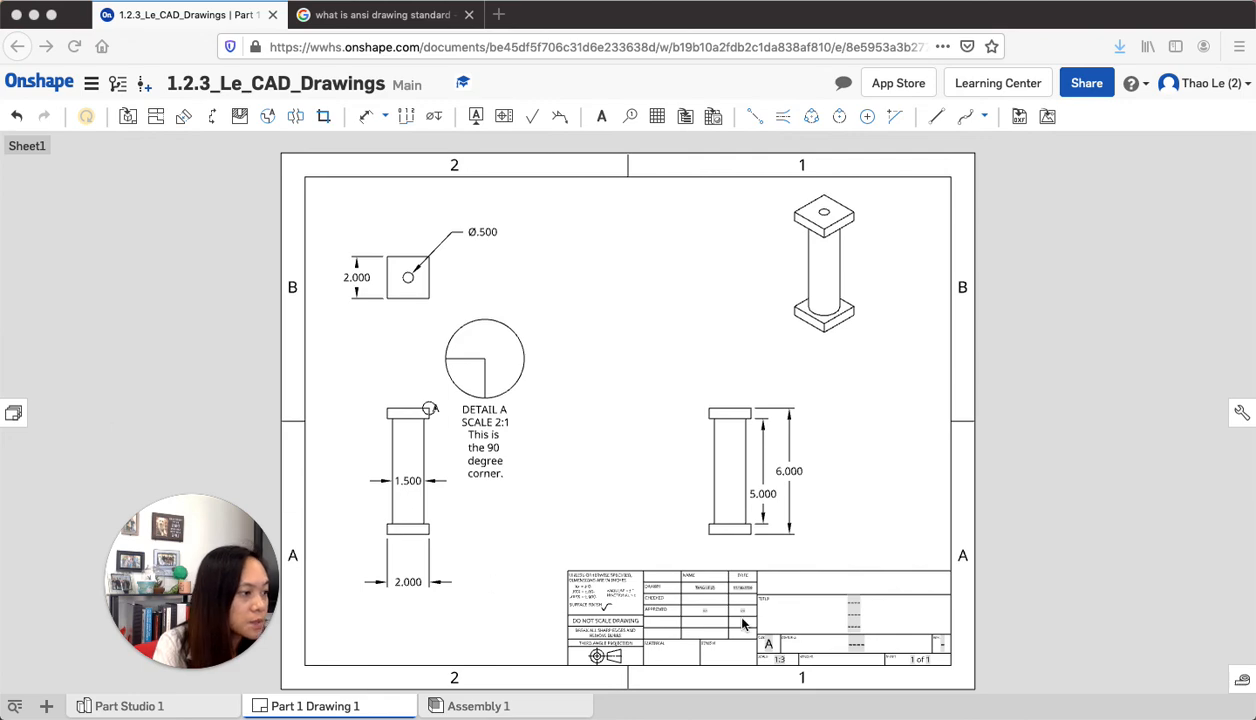
# Examine the title block's drawn, checked, approved, date and title fields.
pyautogui.scroll(5, 790, 622)
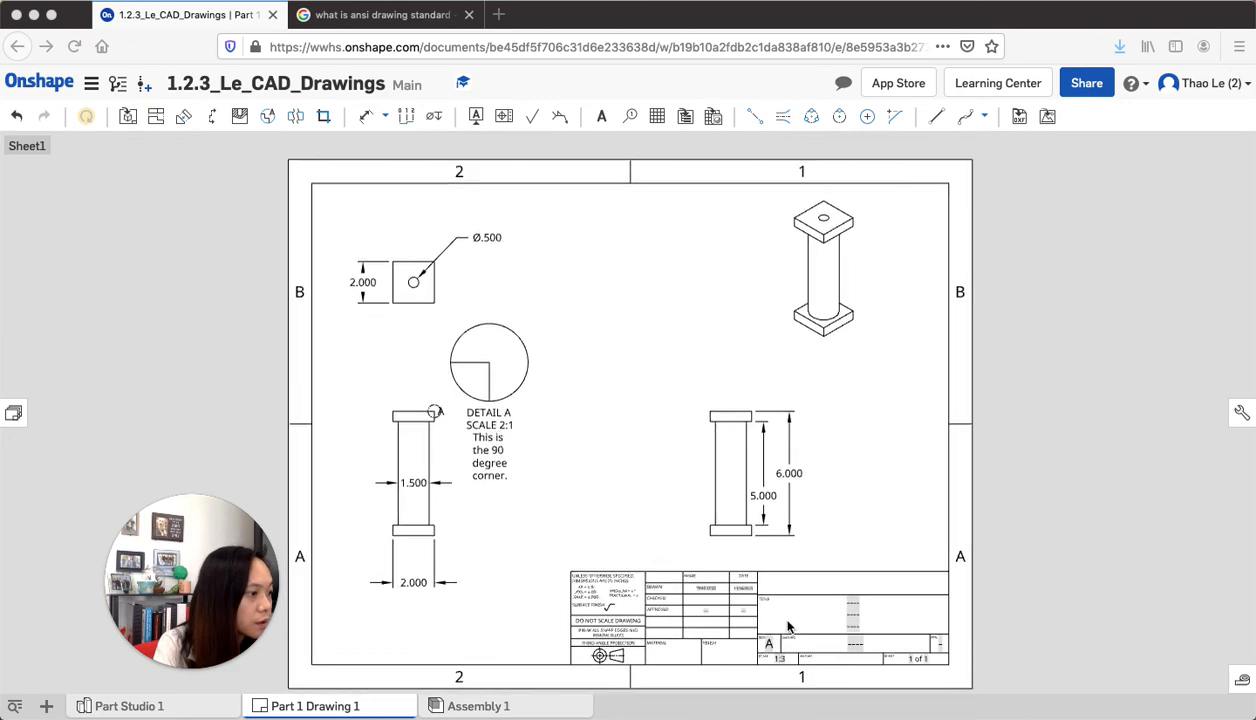
pyautogui.scroll(5, 744, 590)
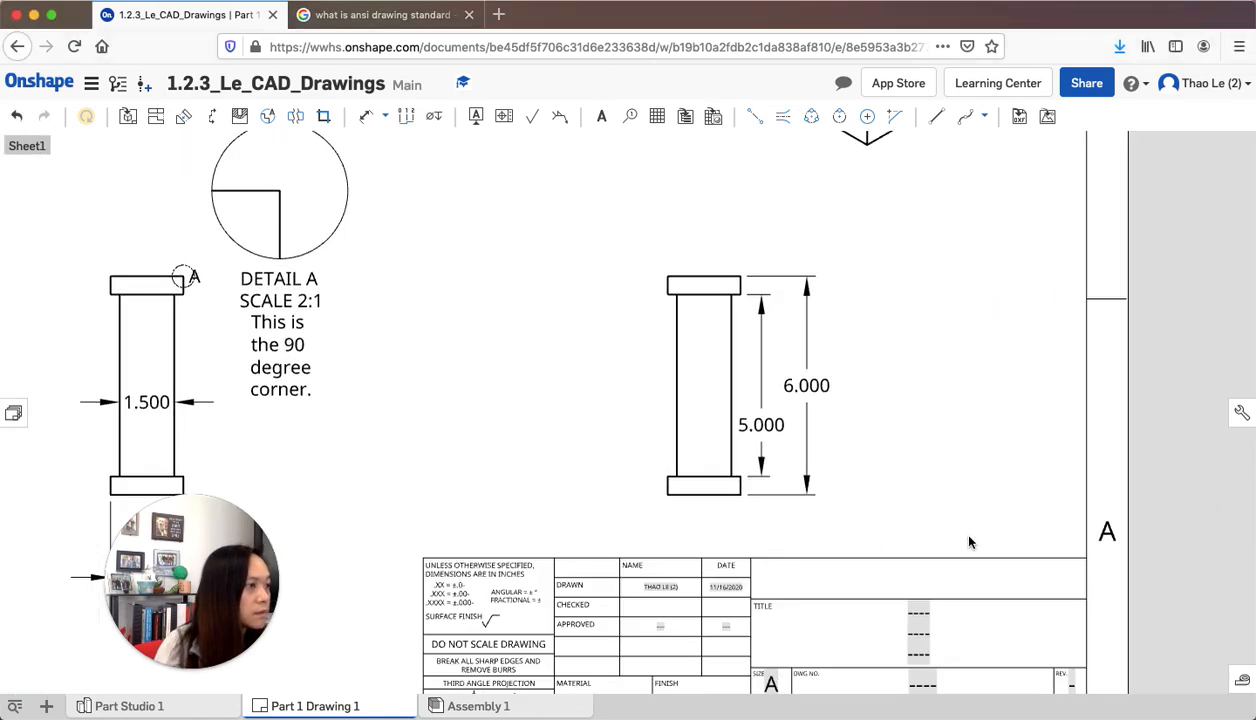
pyautogui.scroll(3, 965, 555)
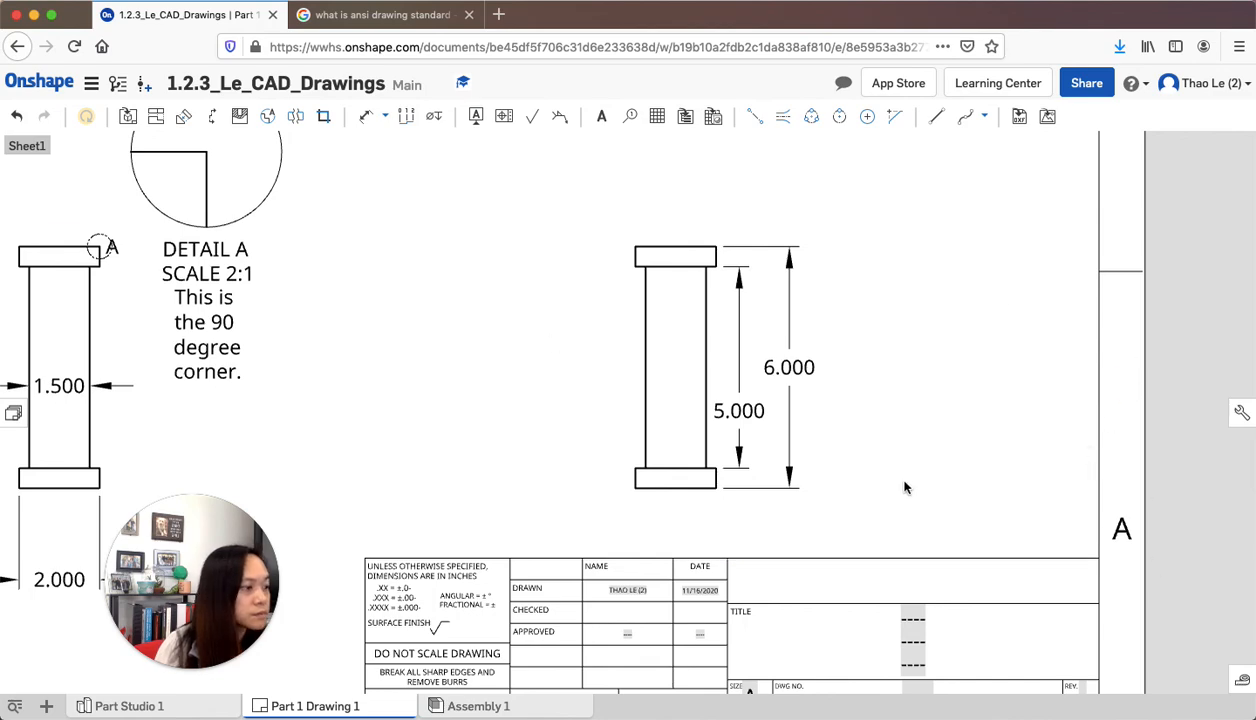
pyautogui.scroll(-1, 952, 555)
pyautogui.scroll(3, 966, 579)
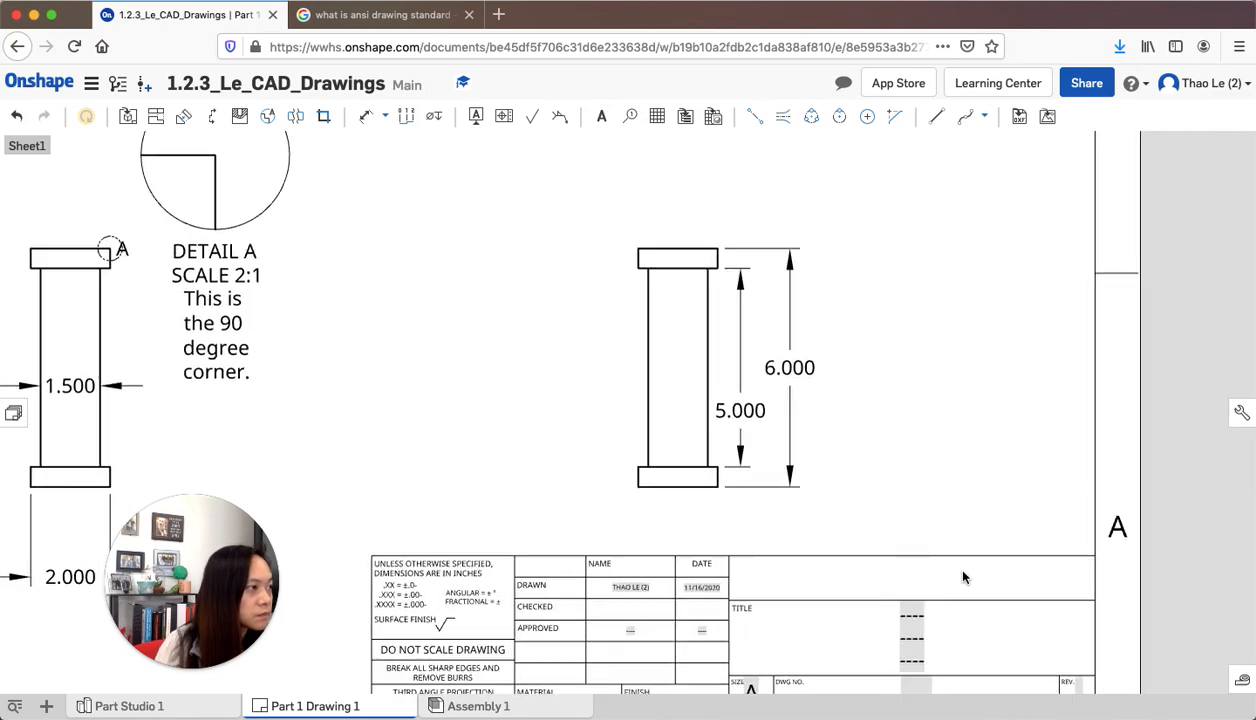
pyautogui.scroll(-2, 966, 579)
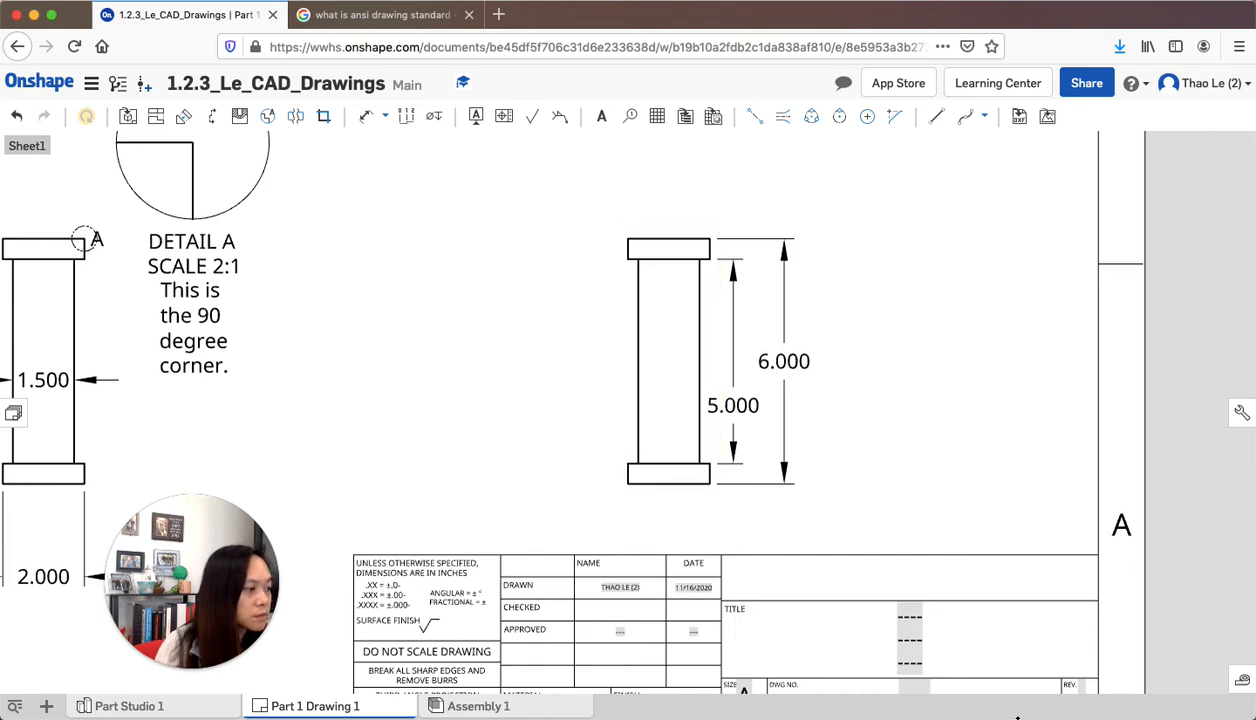
pyautogui.moveTo(990, 718)
pyautogui.mouseDown()
pyautogui.moveTo(990, 687)
pyautogui.moveTo(1000, 705)
pyautogui.mouseUp()
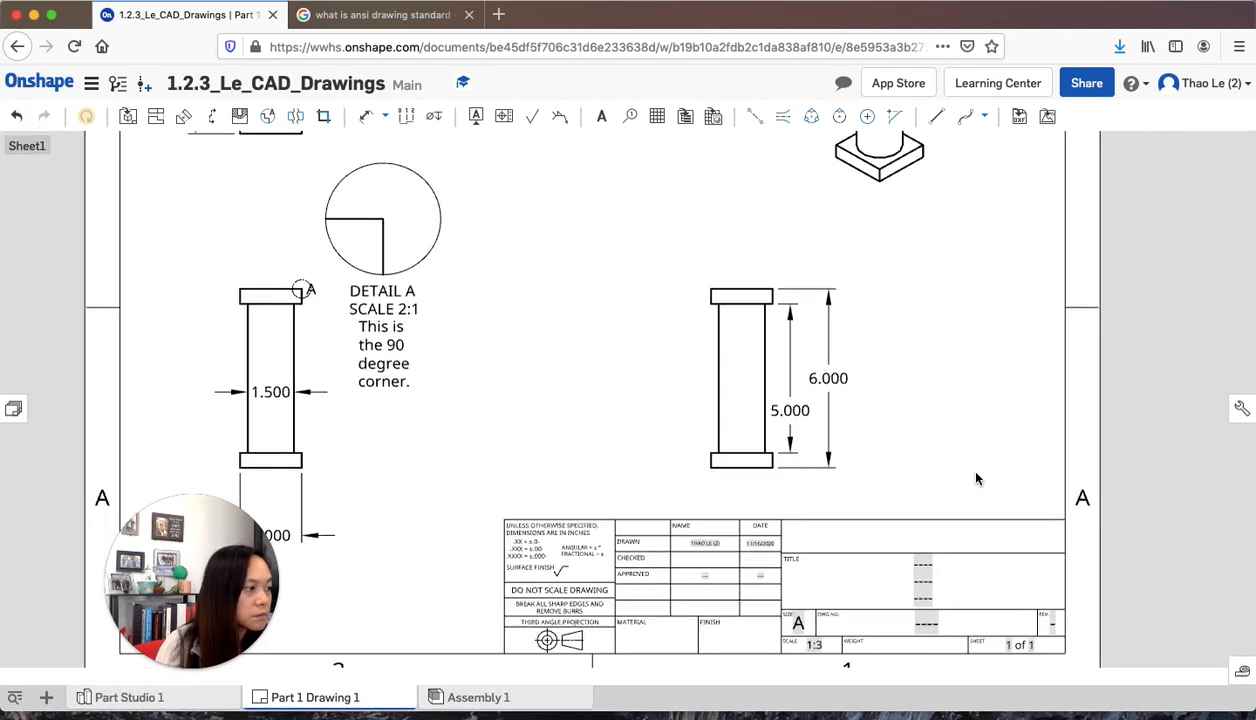
pyautogui.scroll(2, 931, 549)
pyautogui.scroll(-3, 931, 549)
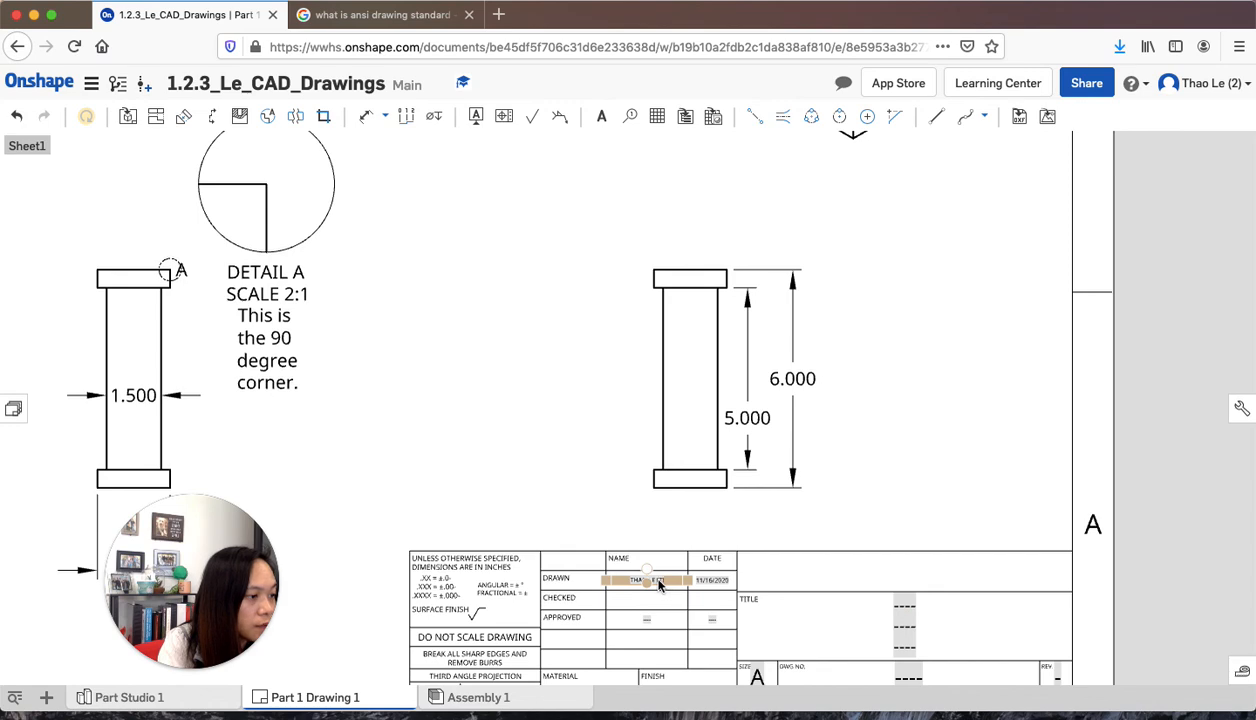
pyautogui.scroll(-4, 689, 599)
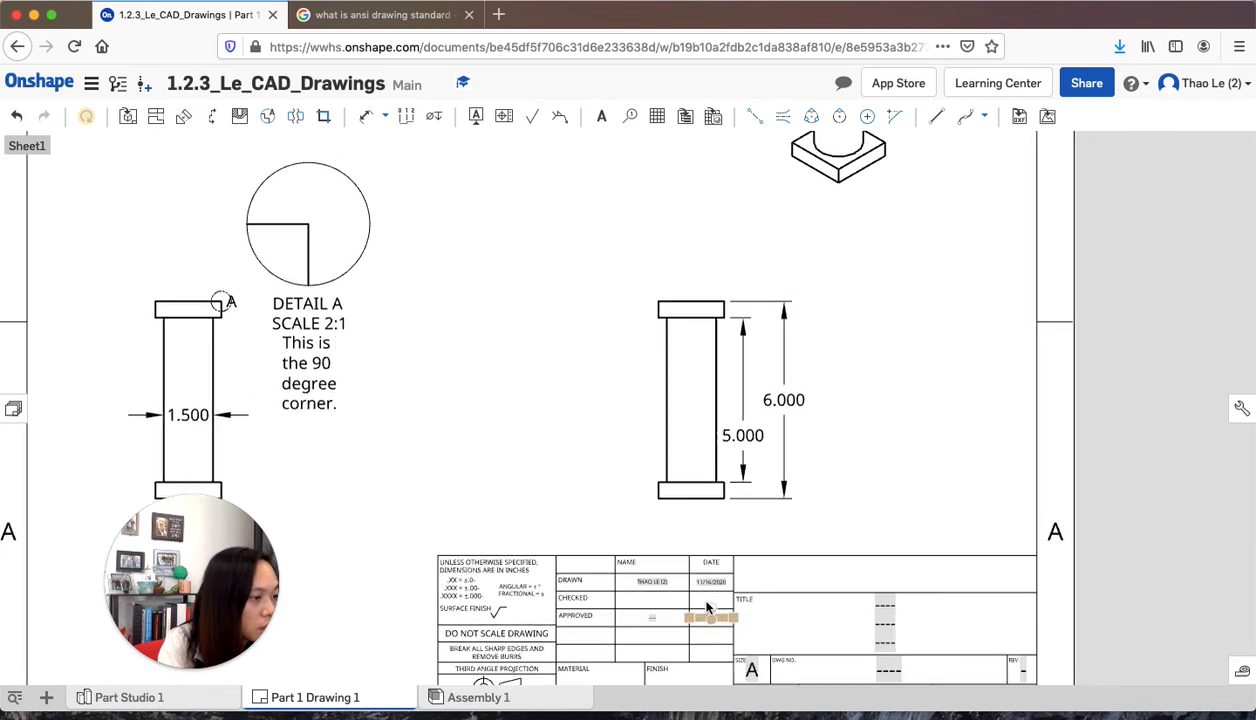
pyautogui.scroll(-5, 706, 607)
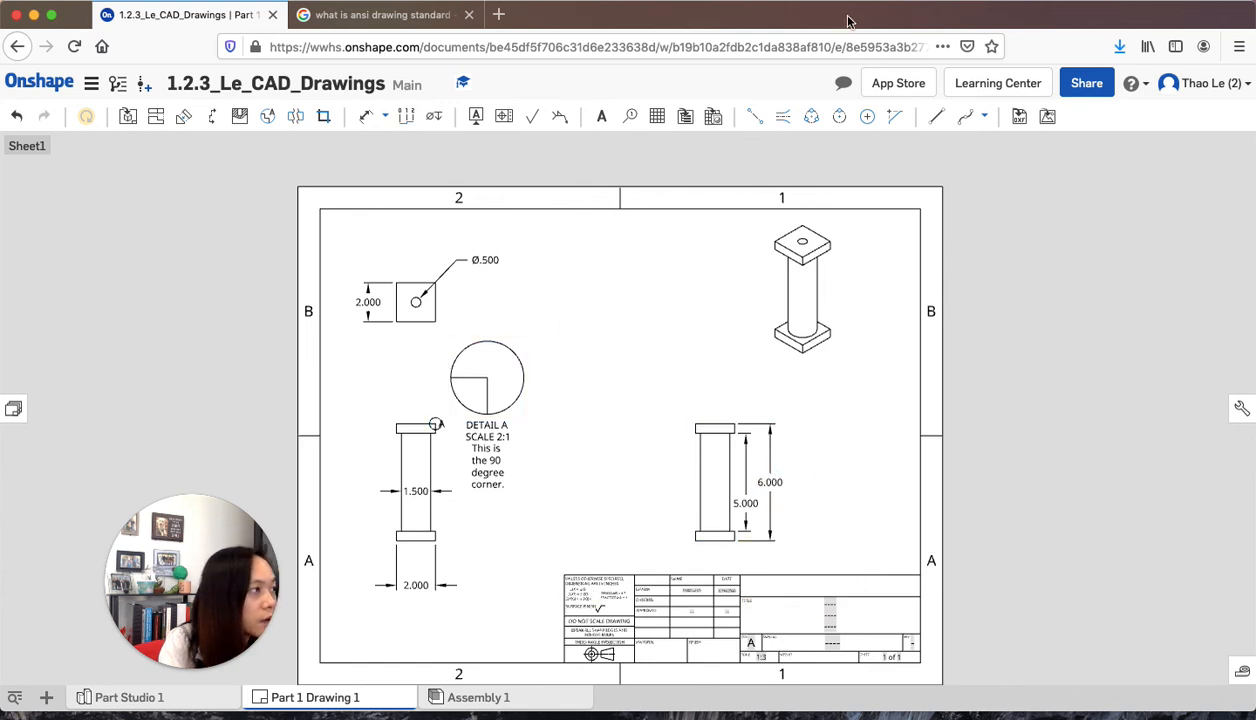
# Try to edit the title field's note in the title block.
pyautogui.scroll(4, 763, 597)
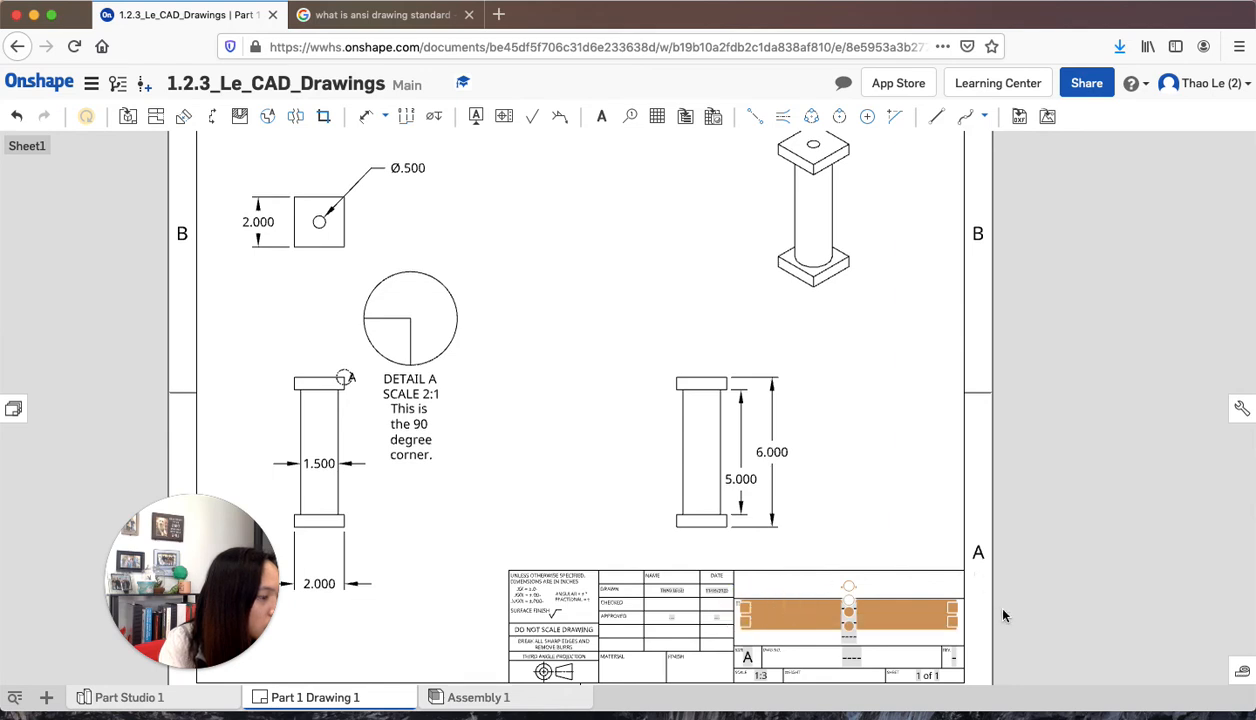
pyautogui.doubleClick(772, 612)
pyautogui.doubleClick(773, 614)
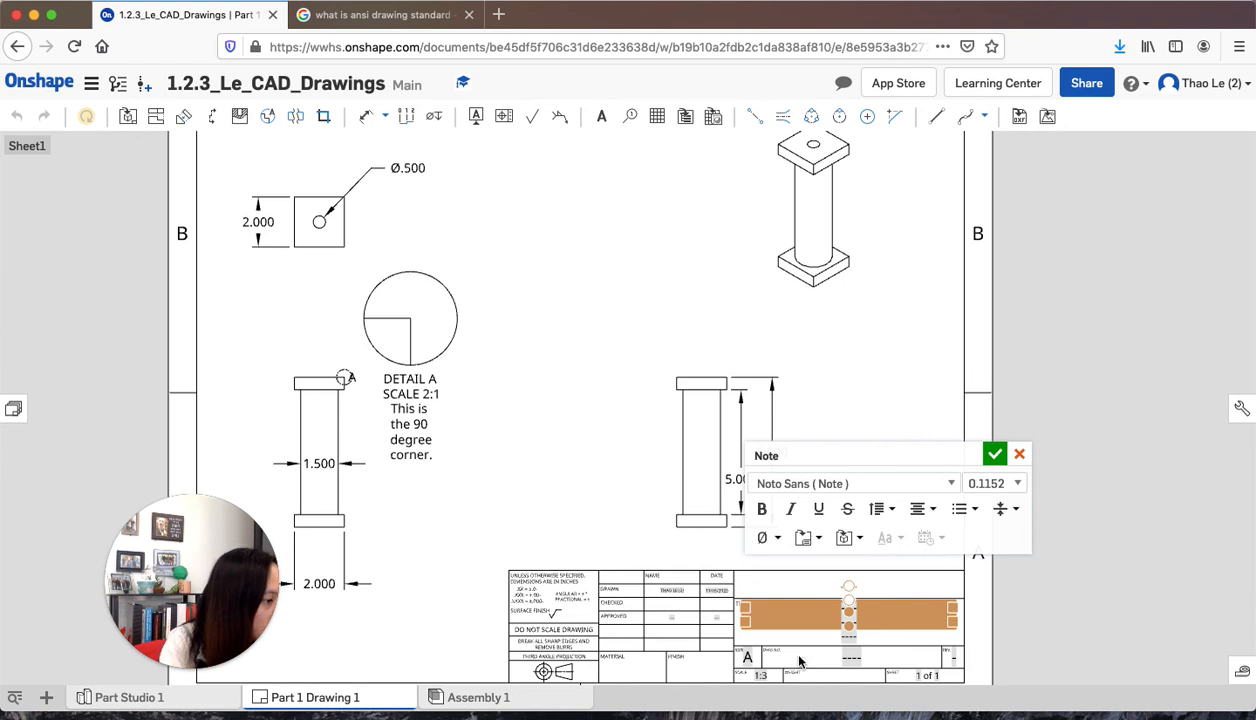
pyautogui.click(563, 457)
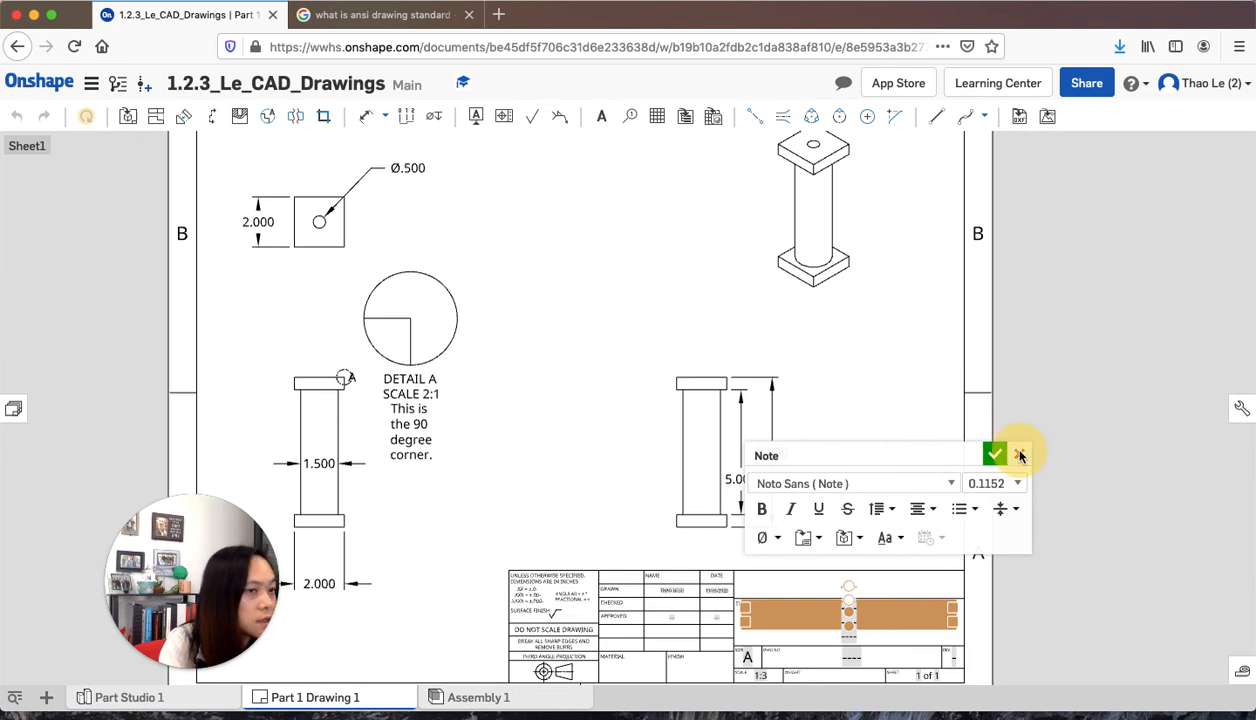